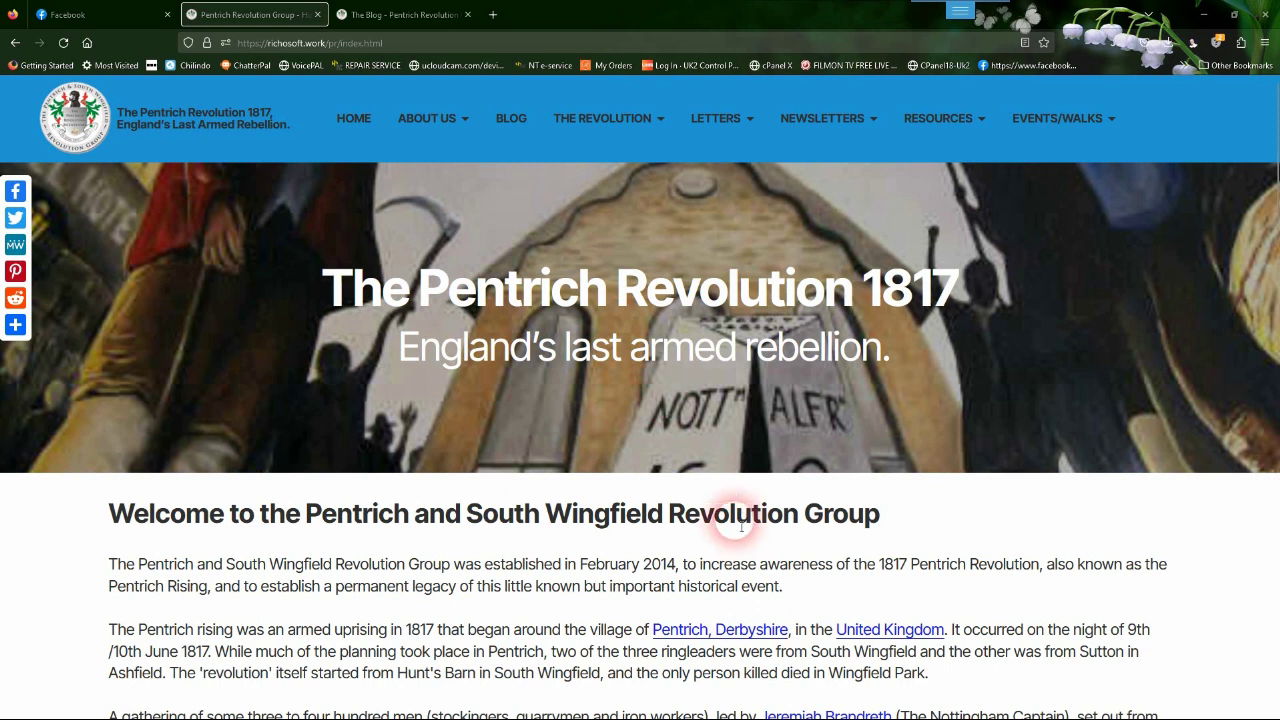
- Scroll the home page past the video, walks, feedback and meetings sections to the footer
scroll(655, 401, down, 2)
scroll(650, 437, down, 3)
scroll(650, 437, down, 5)
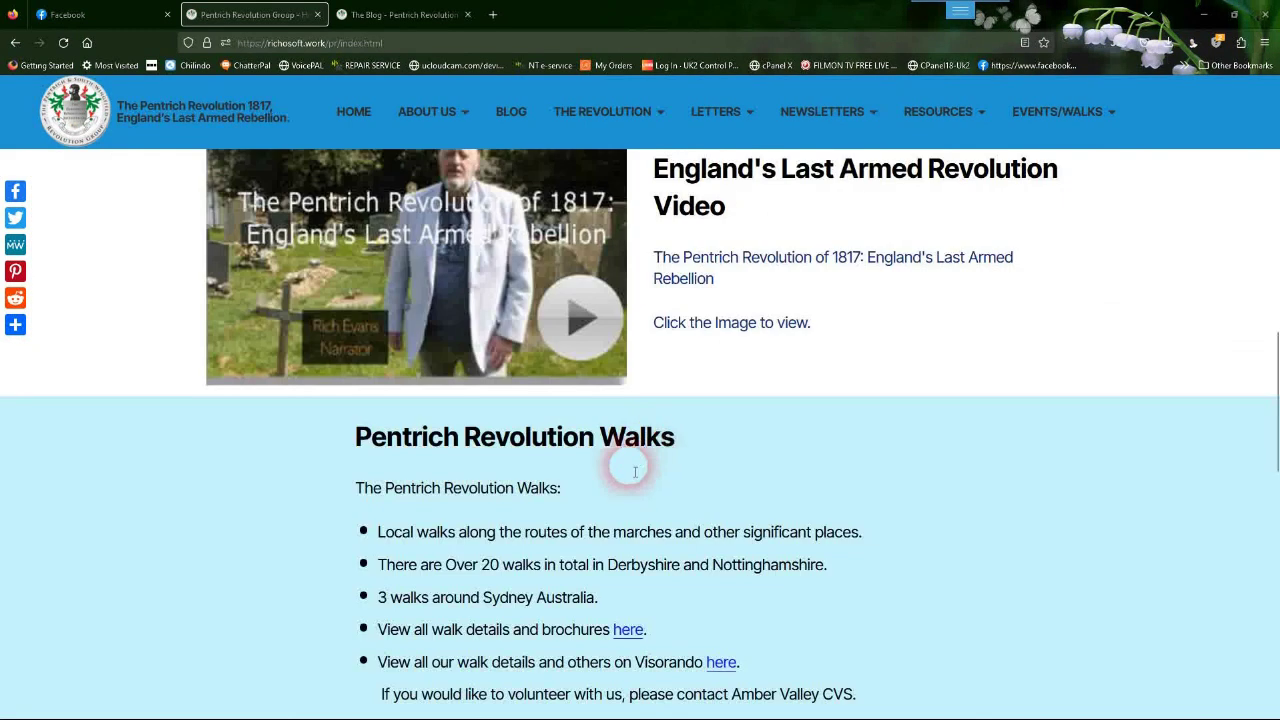
scroll(626, 463, down, 5)
scroll(640, 491, down, 4)
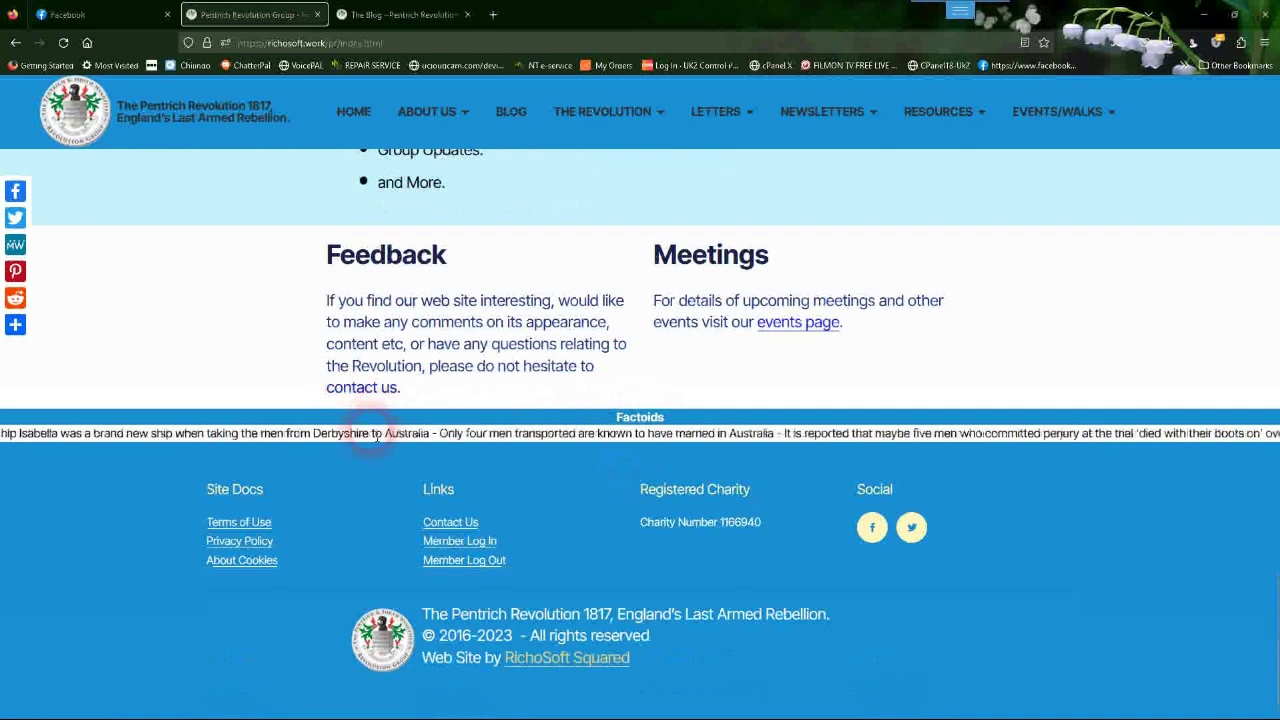
click(448, 547)
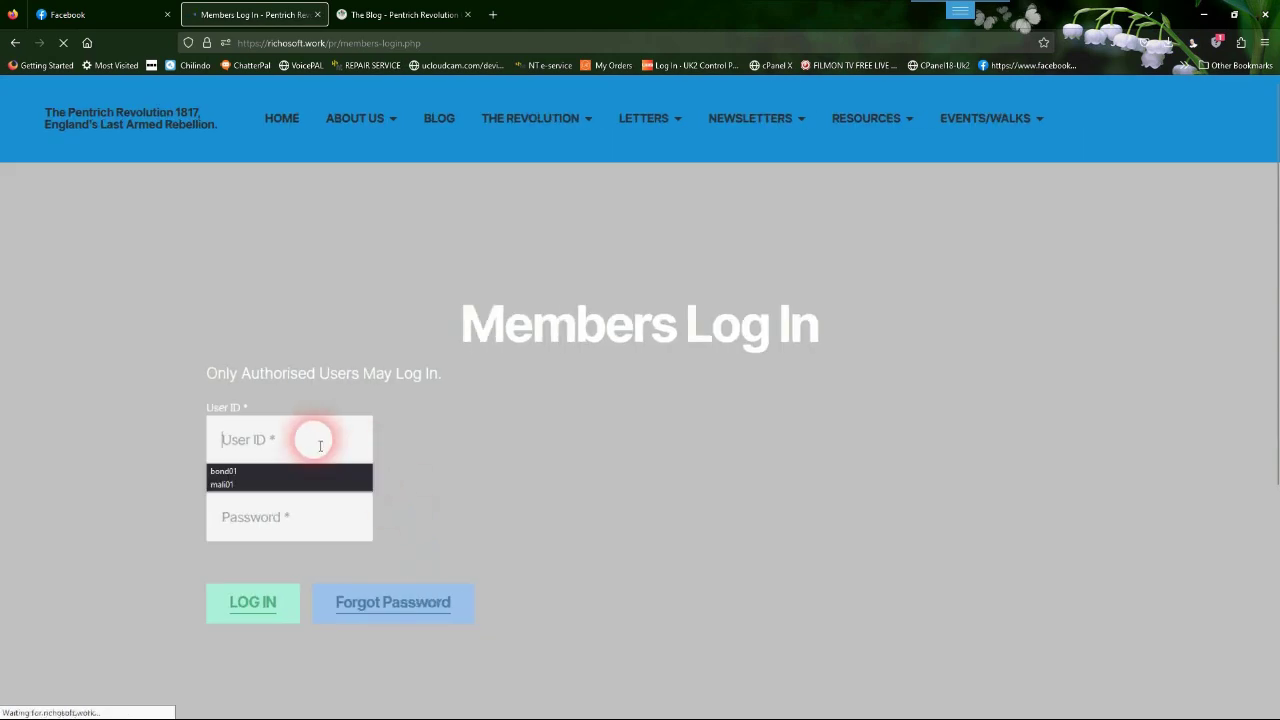
click(308, 446)
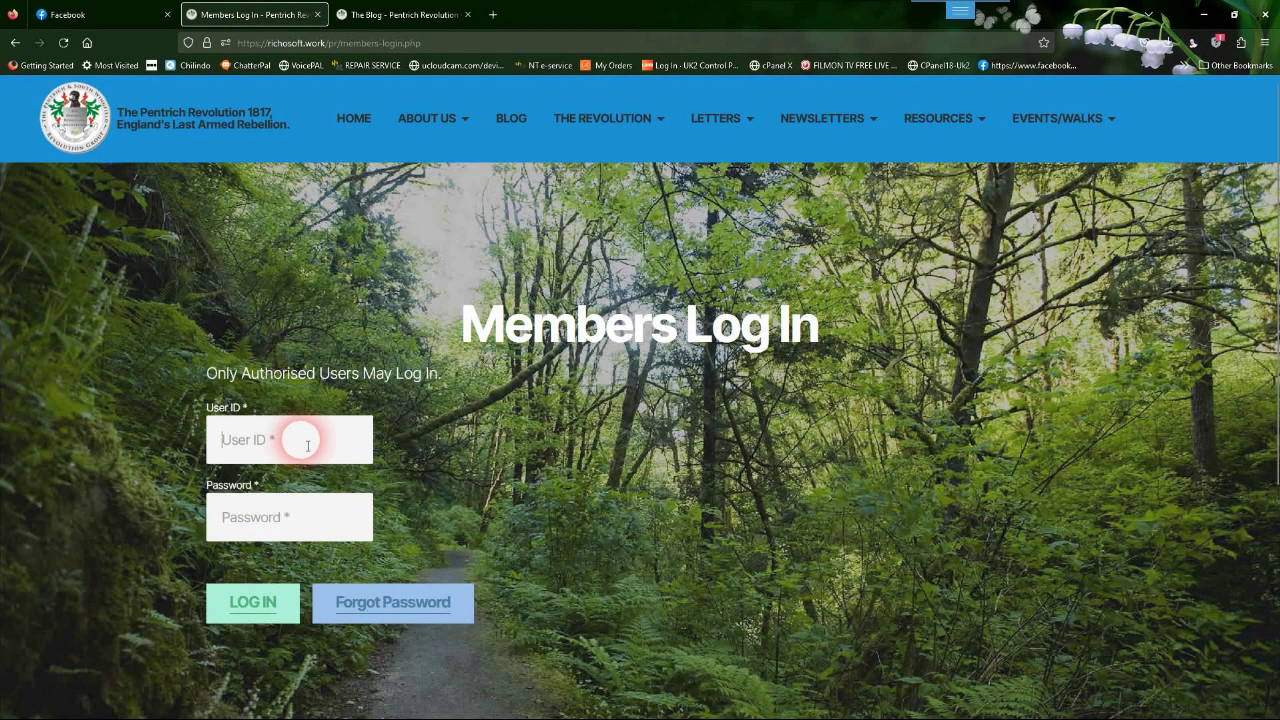
text(bond0)
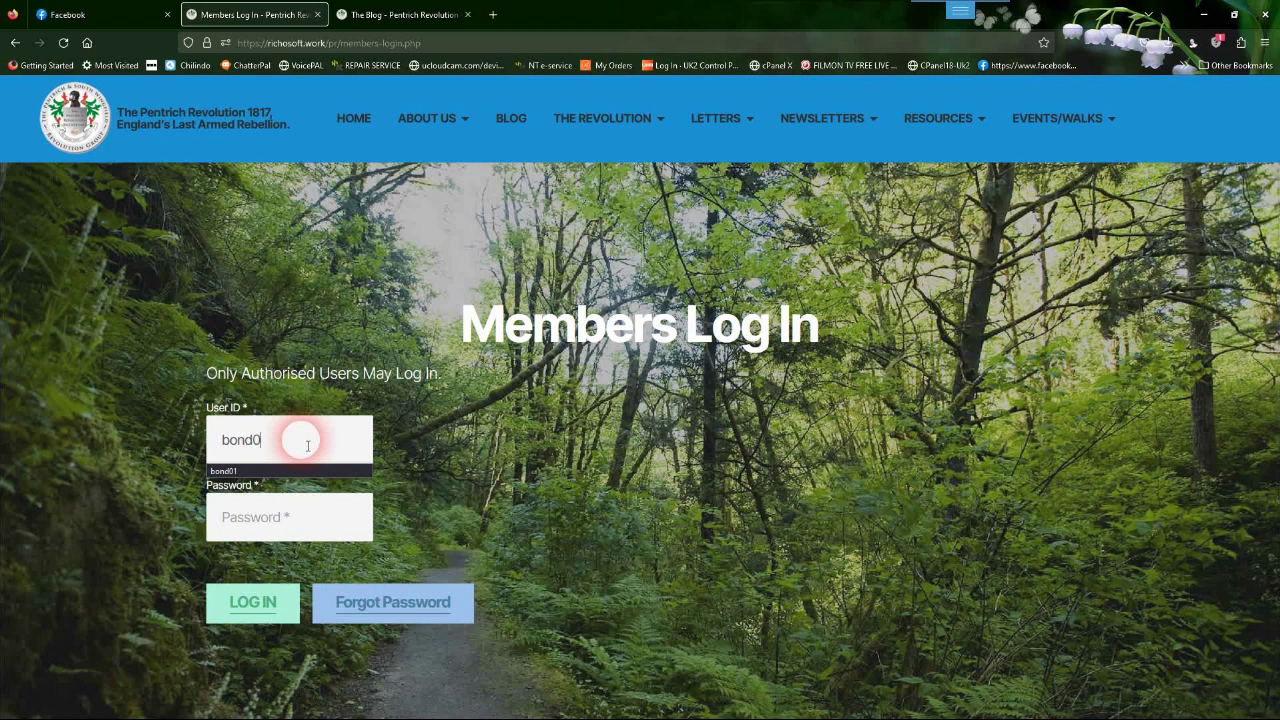
text(1)
click(288, 525)
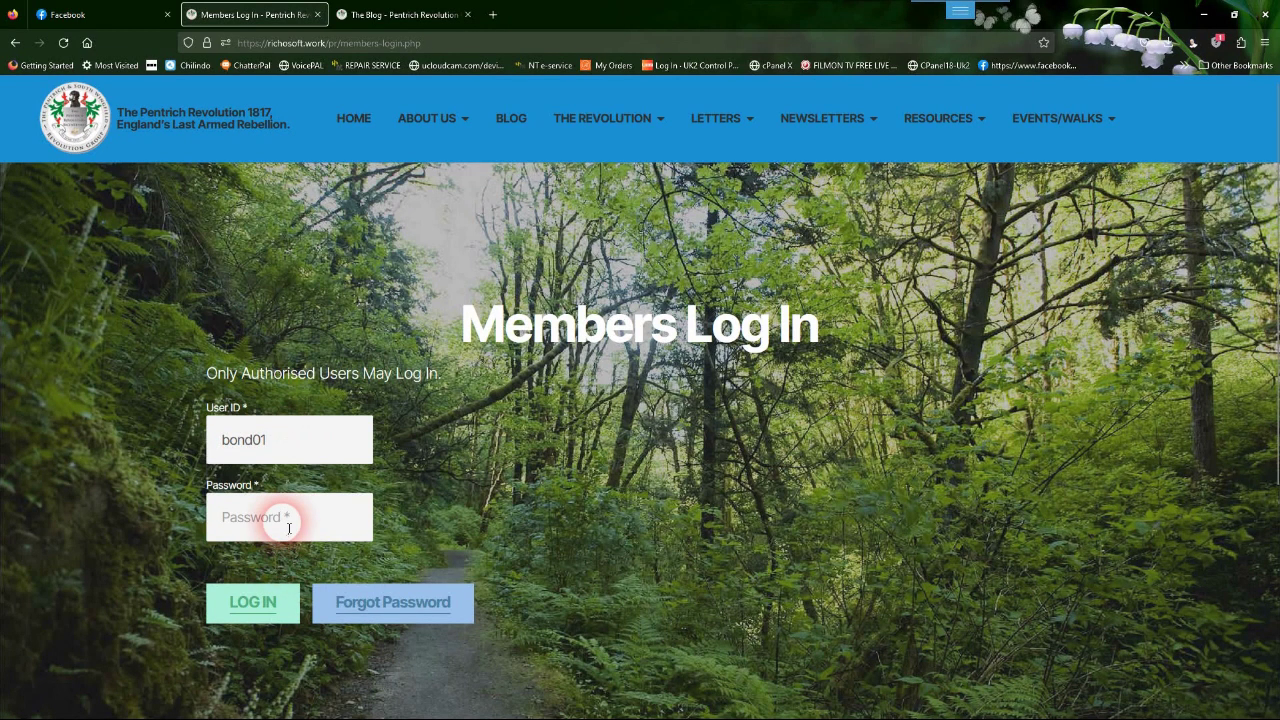
text(•••)
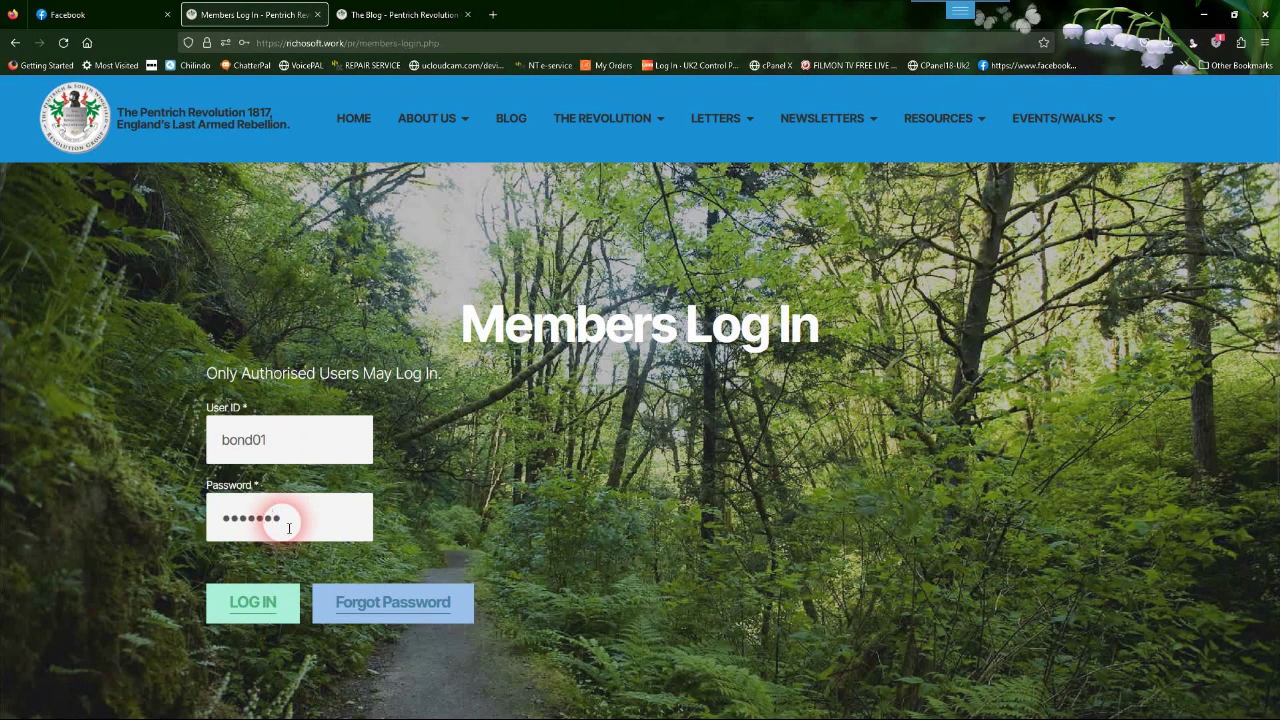
click(250, 606)
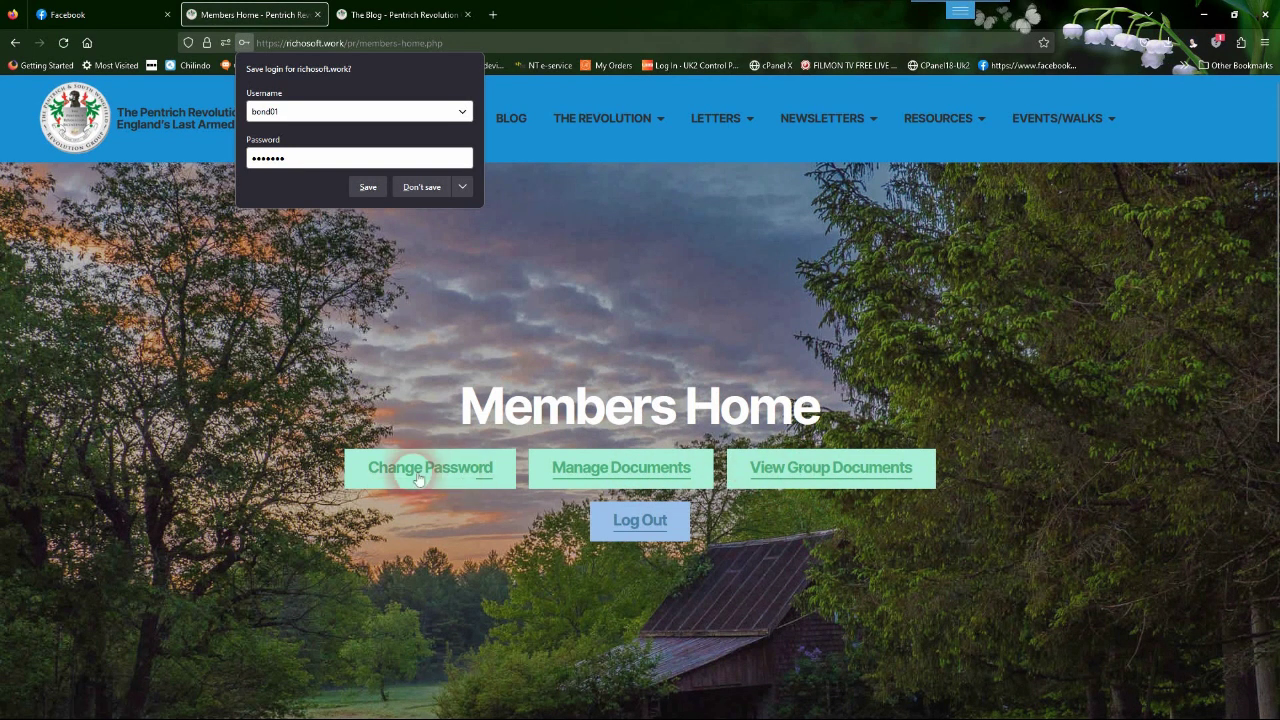
- Open the group documents and read through the PSWRG Final Evaluation Report PDF
click(818, 478)
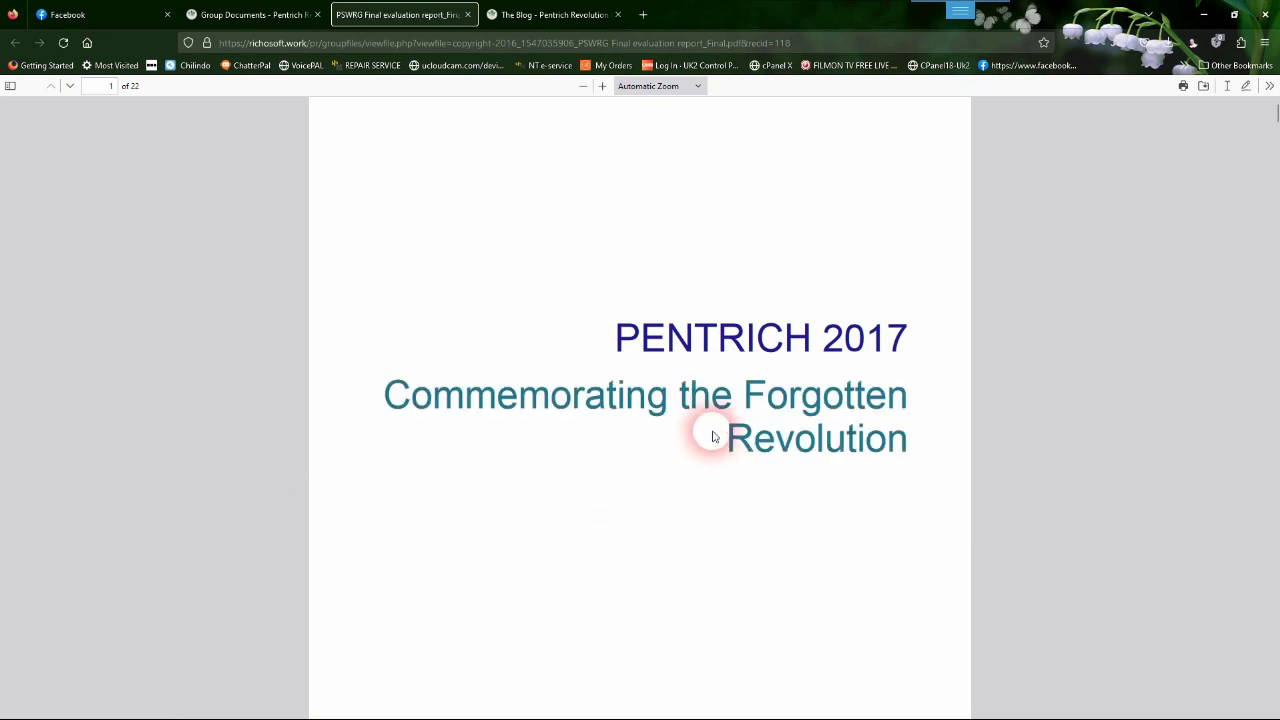
scroll(694, 414, down, 3)
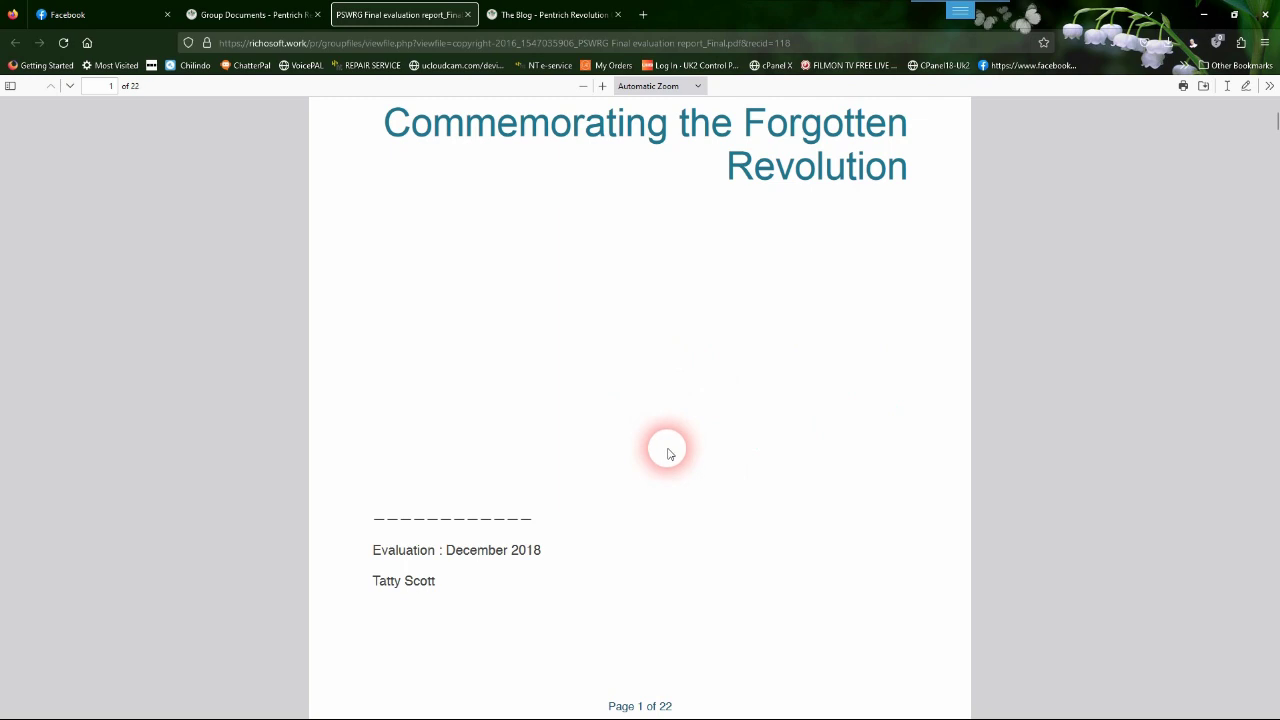
scroll(669, 453, down, 2)
scroll(670, 456, down, 3)
scroll(668, 440, down, 2)
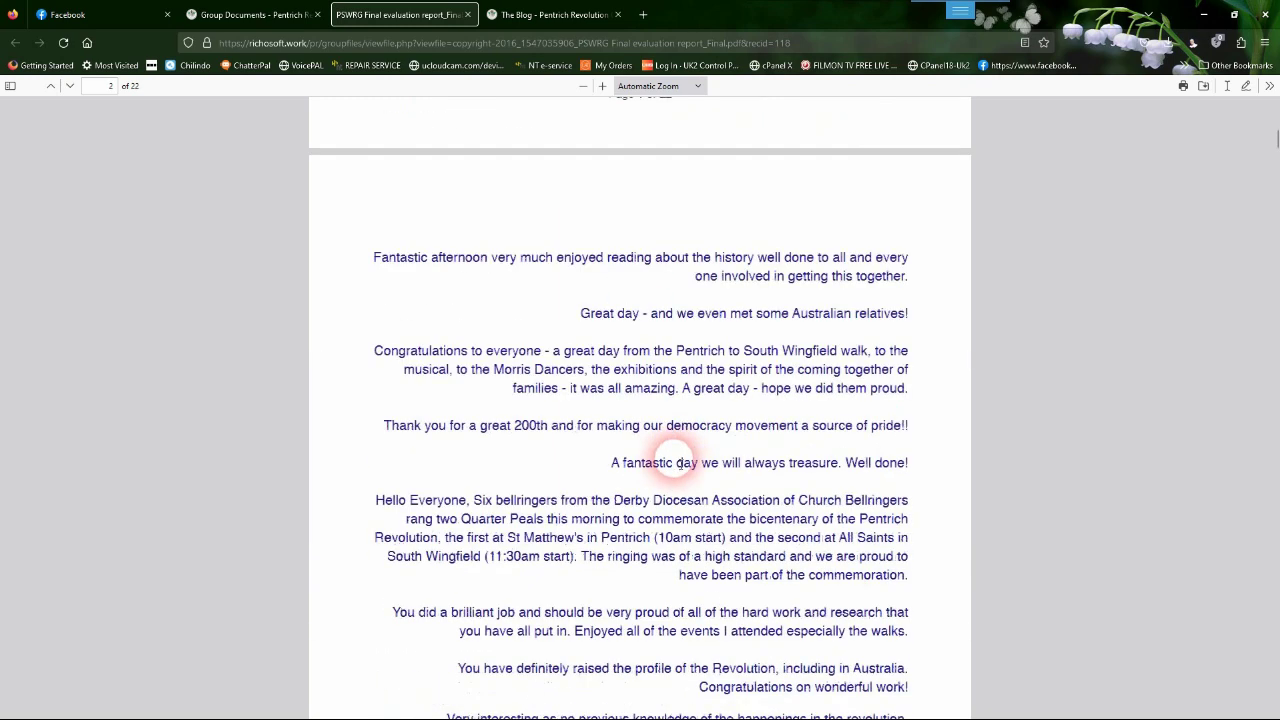
scroll(679, 468, down, 5)
scroll(910, 300, down, 3)
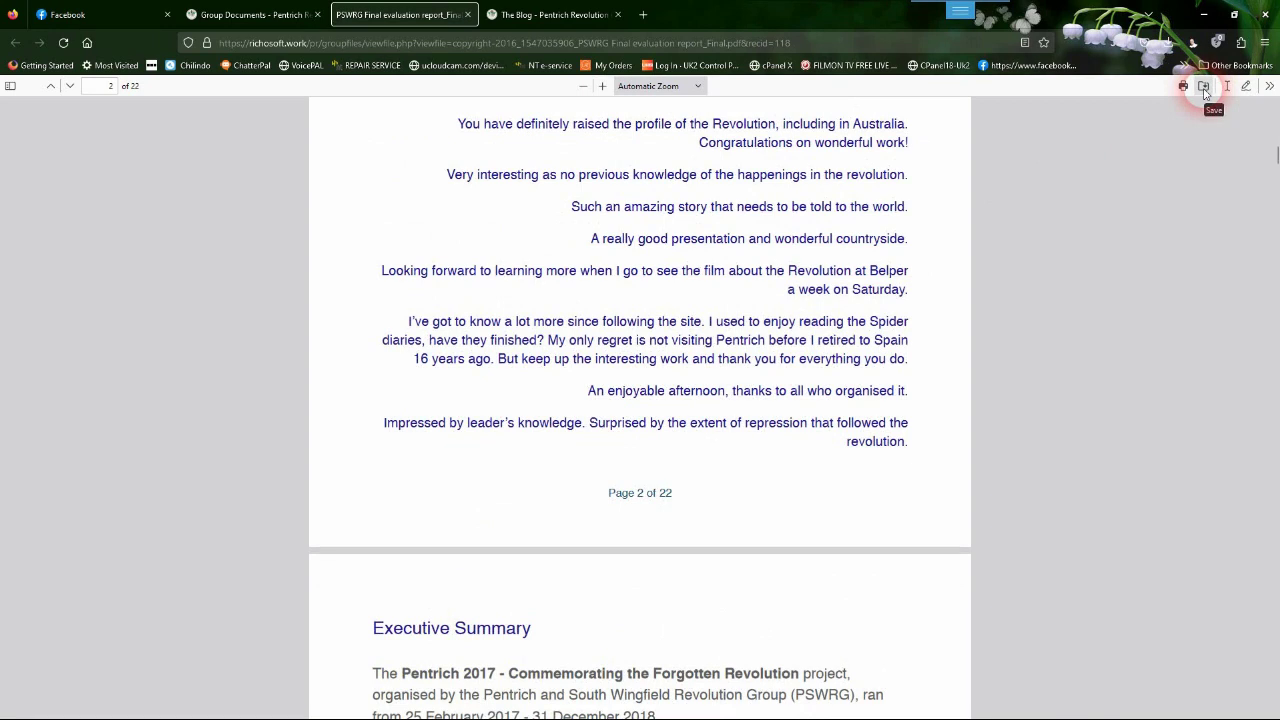
click(1204, 88)
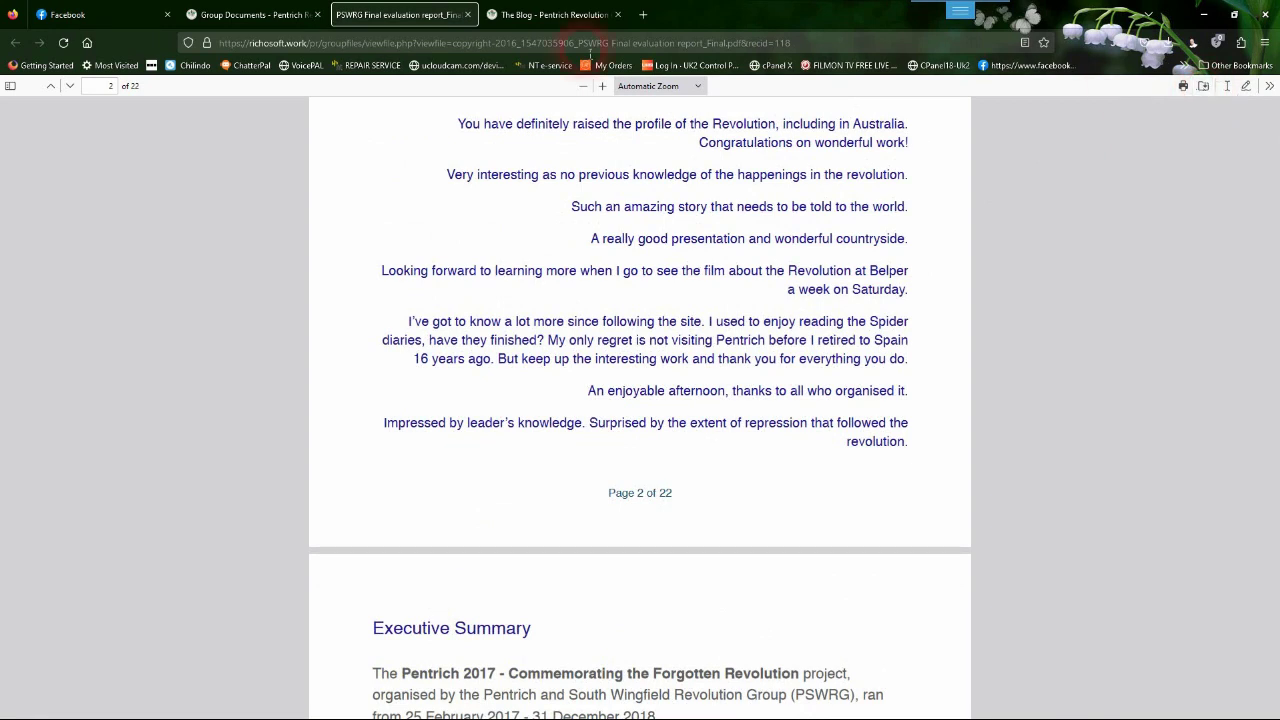
- Close the PDF tab and go from Members Home to the Add Document form via Manage Documents
click(467, 14)
click(214, 580)
scroll(214, 580, down, 3)
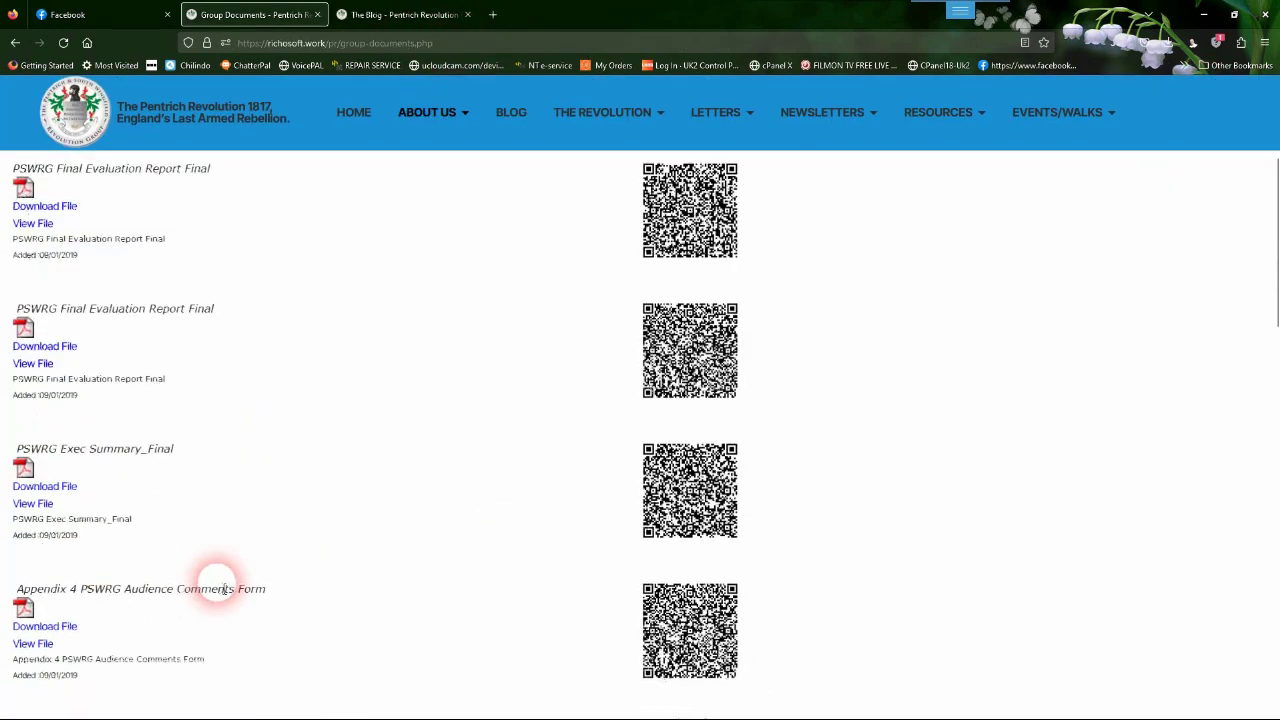
scroll(218, 585, down, 1)
scroll(218, 585, up, 3)
scroll(280, 449, up, 2)
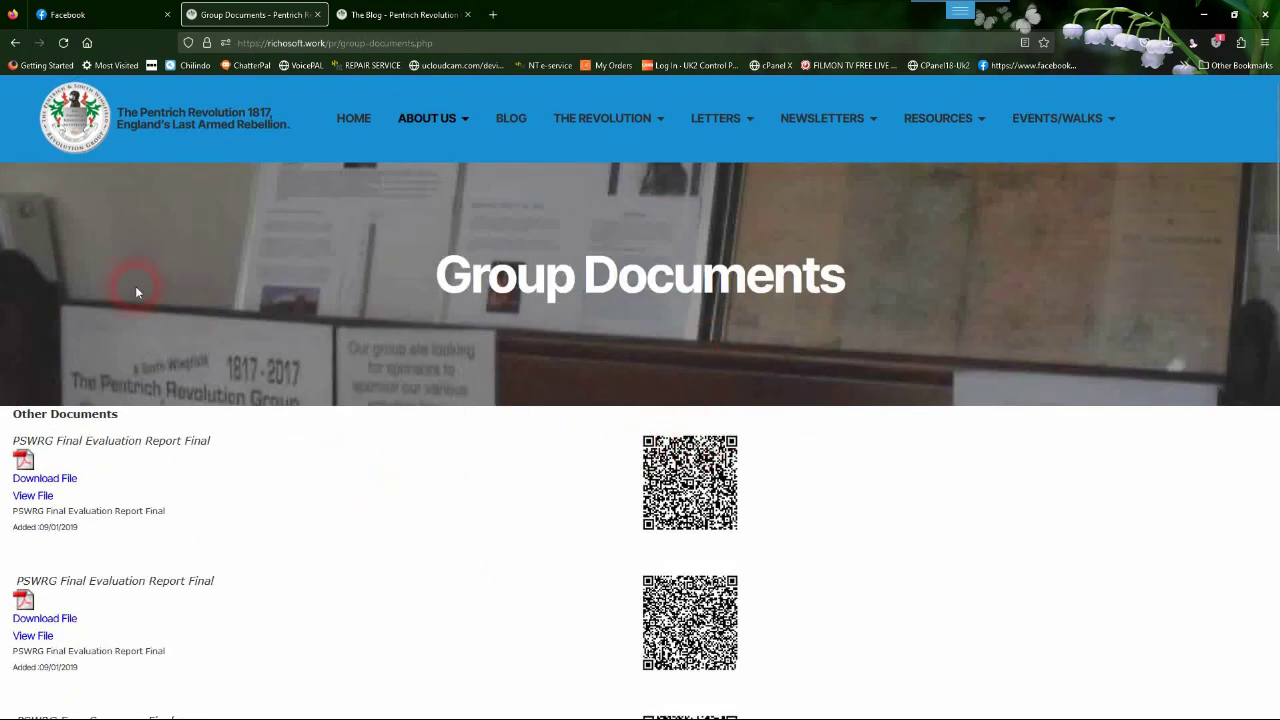
click(9, 46)
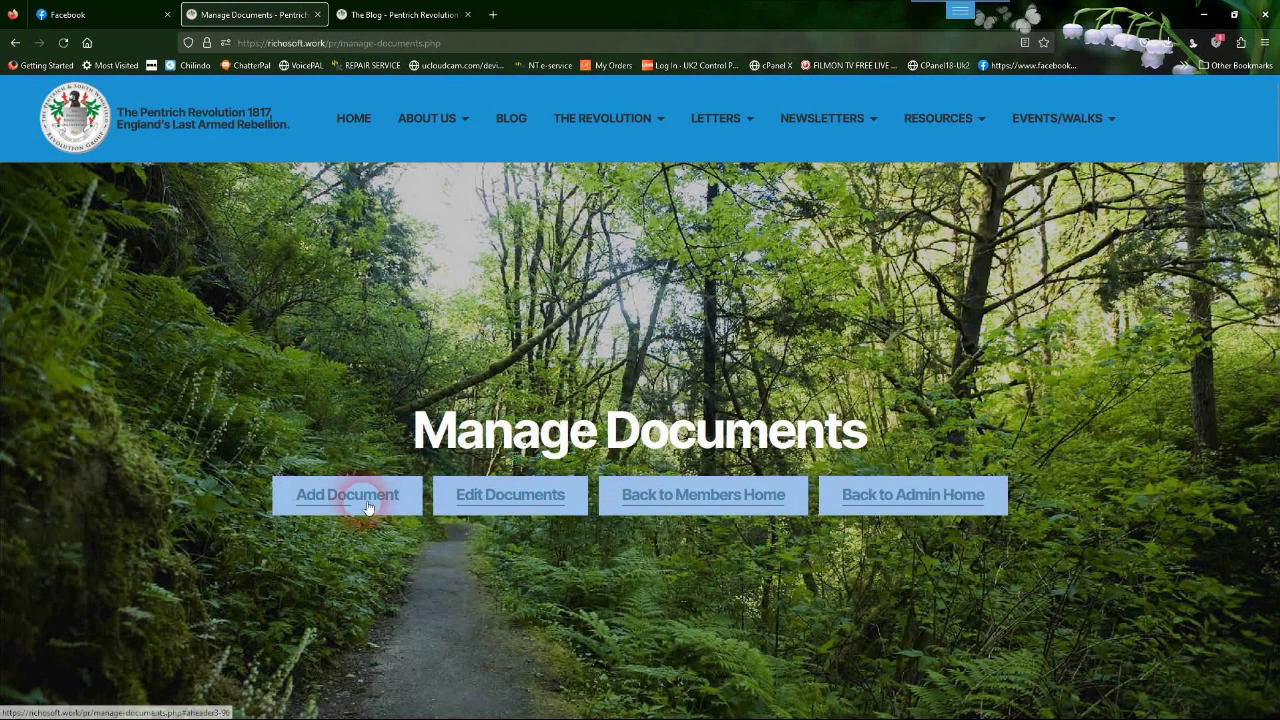
click(363, 498)
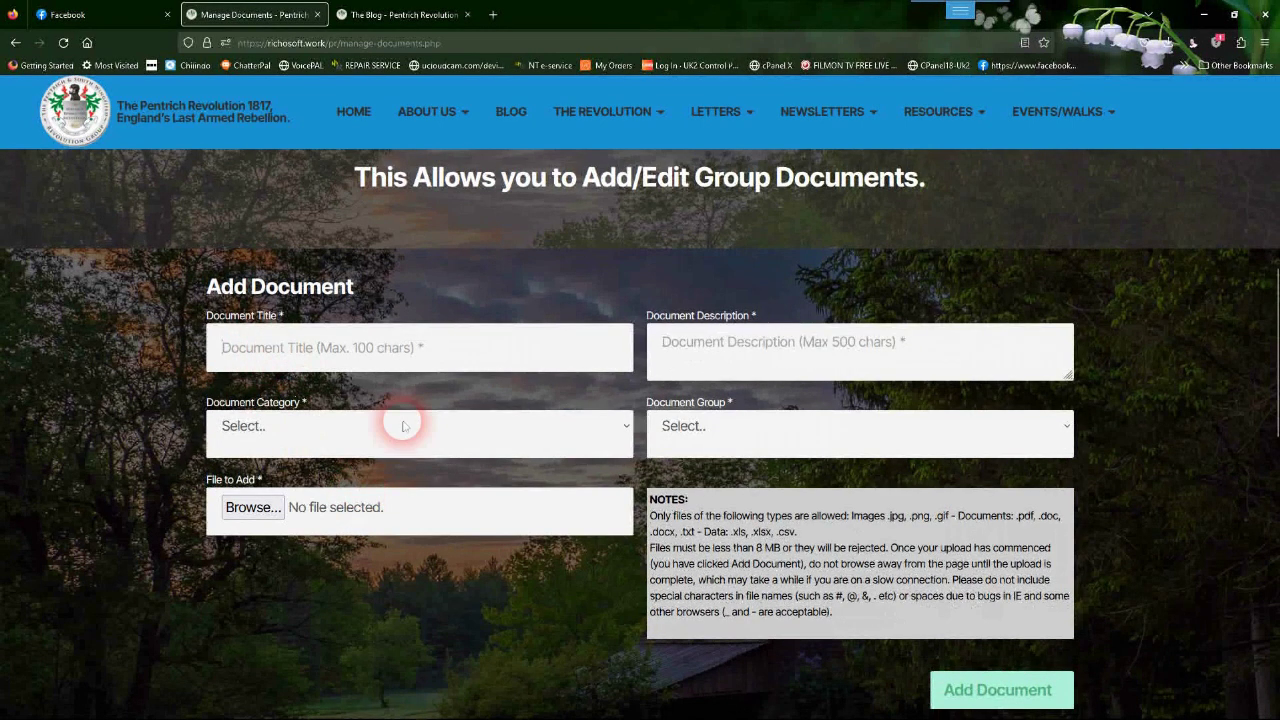
- Enter the title 'This is a test document' and a description saying it will be deleted shortly
text(This is a test document)
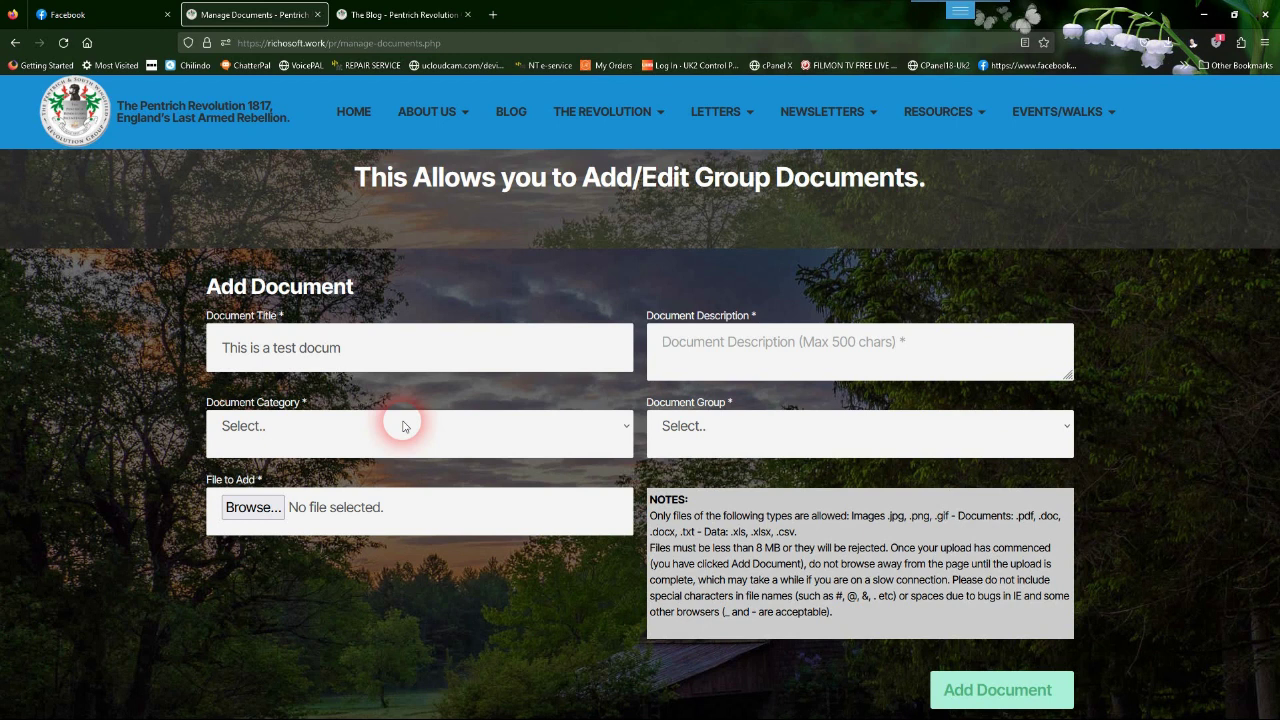
click(765, 360)
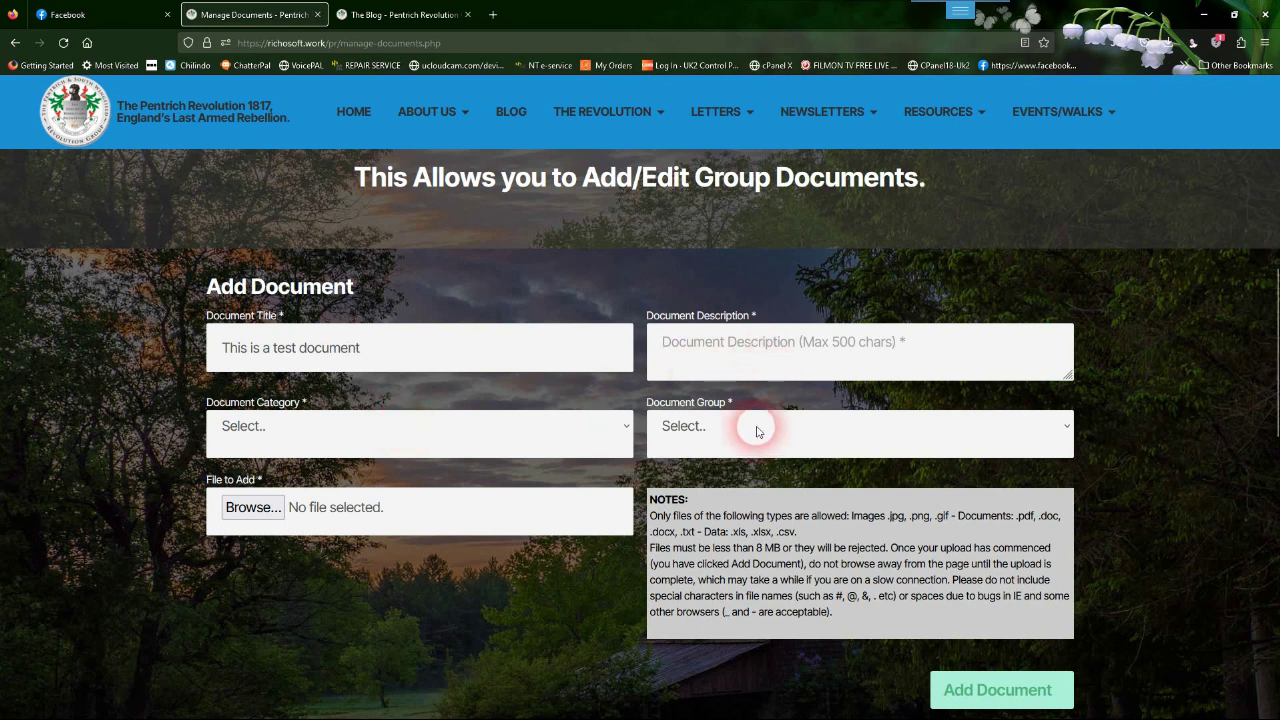
text(T)
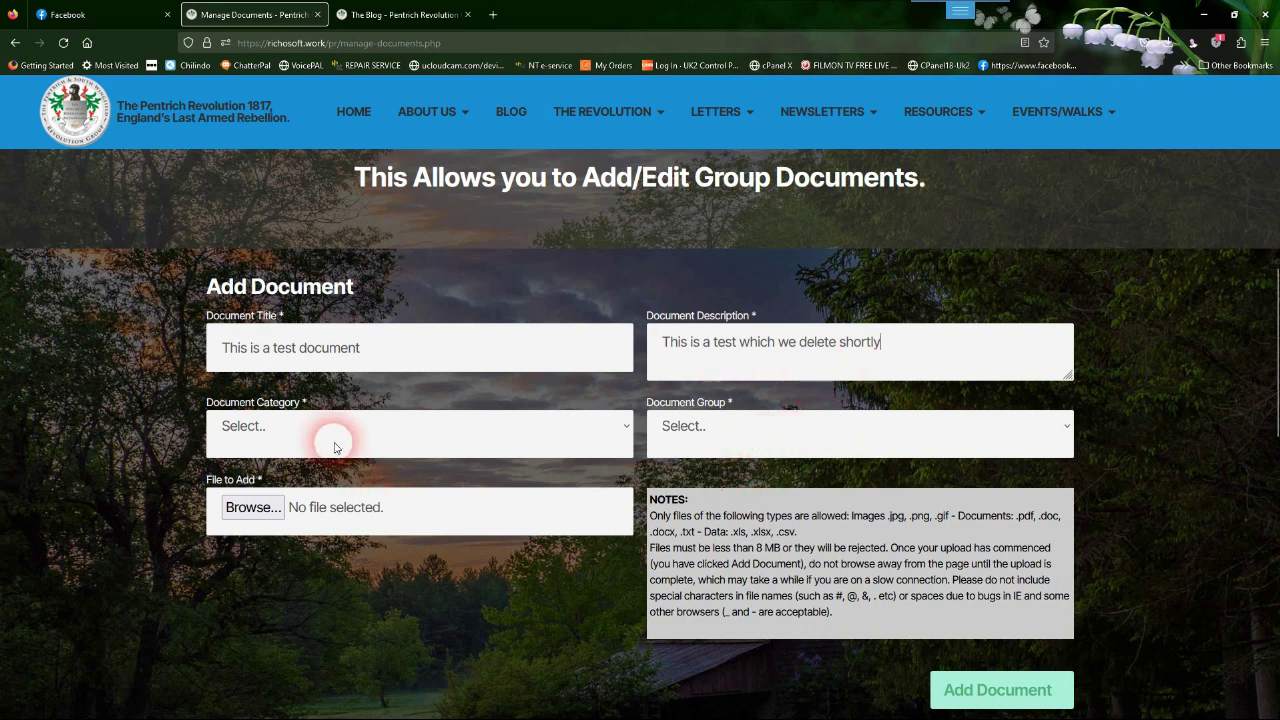
- Set the document category to History and the group to Archivists Group
click(628, 430)
scroll(606, 414, down, 2)
scroll(543, 354, up, 1)
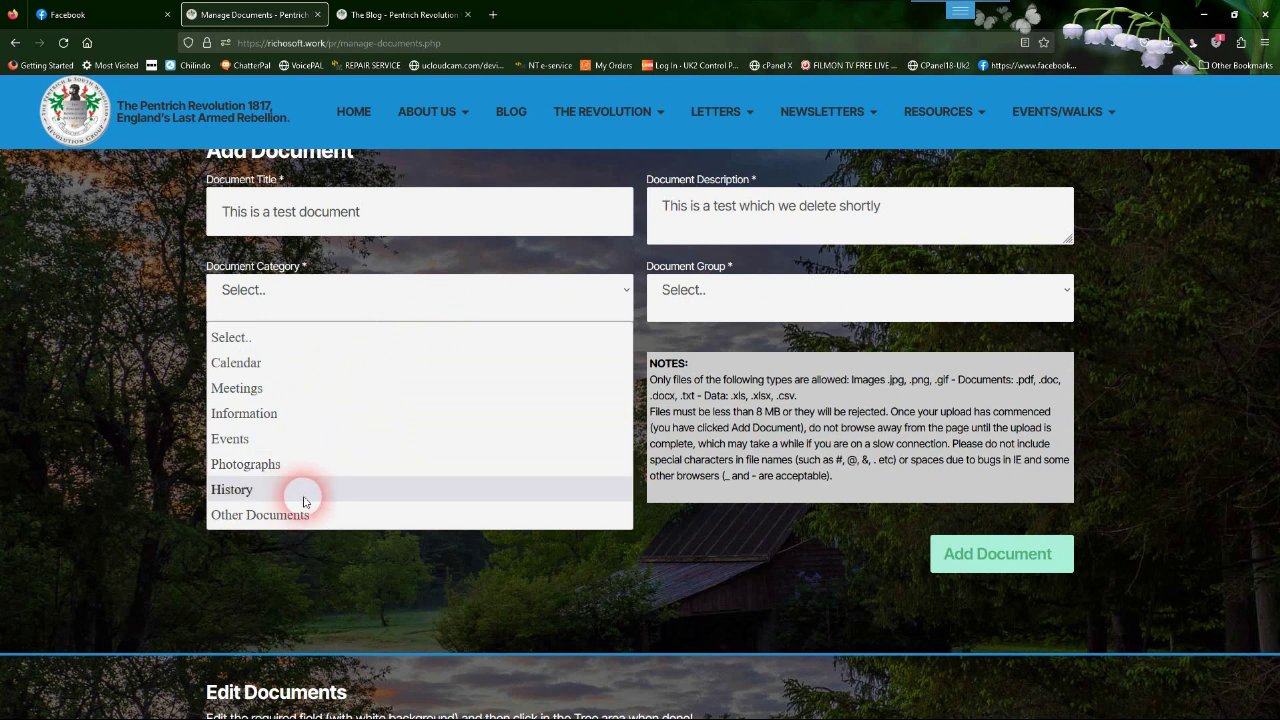
click(300, 490)
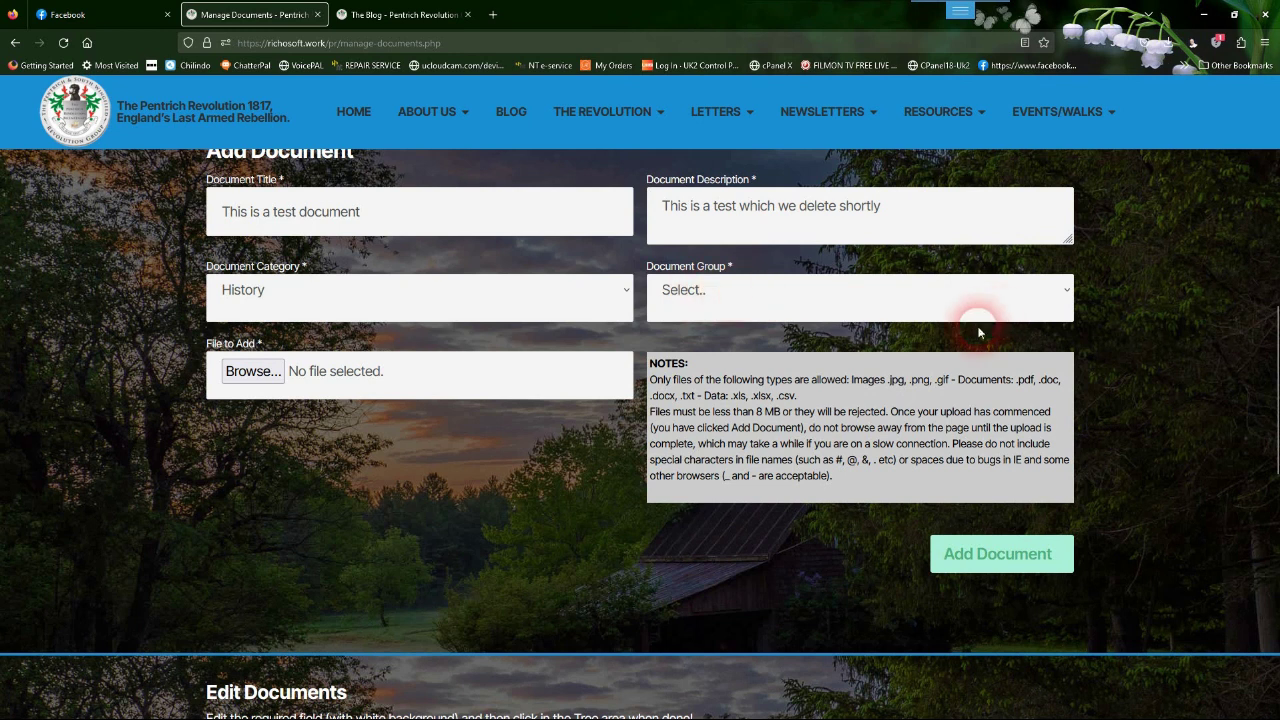
click(1068, 292)
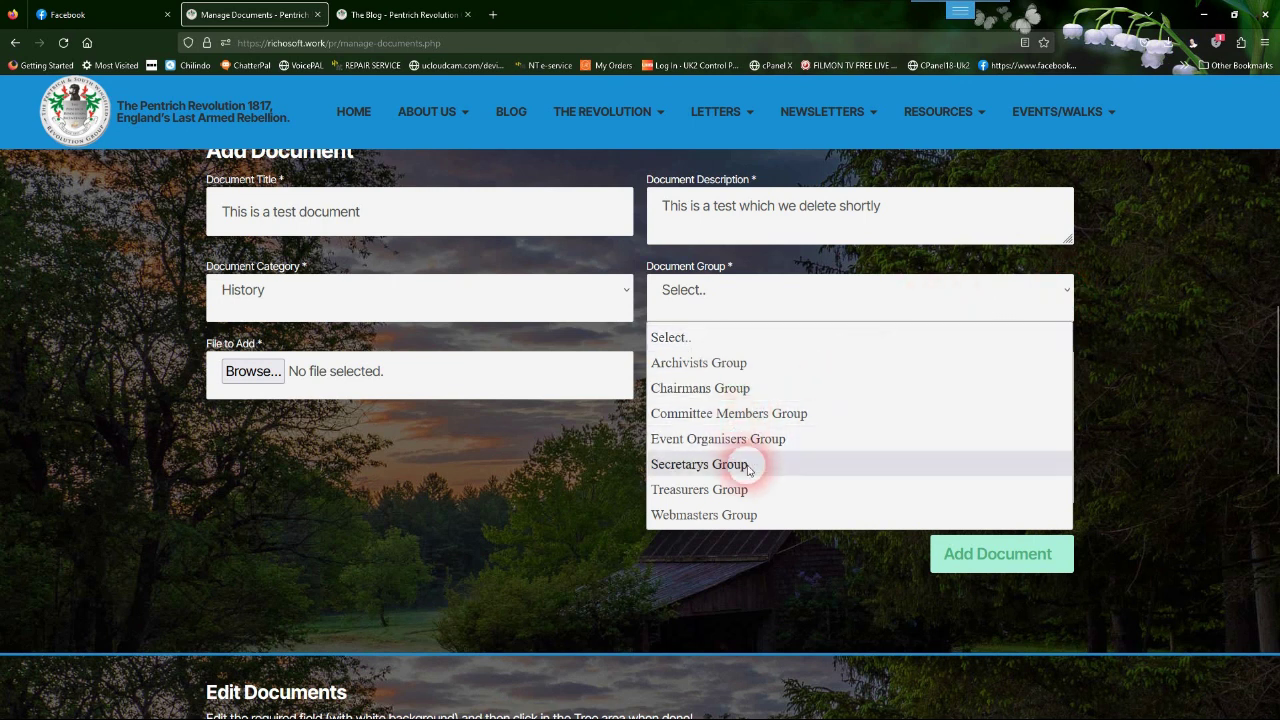
click(740, 366)
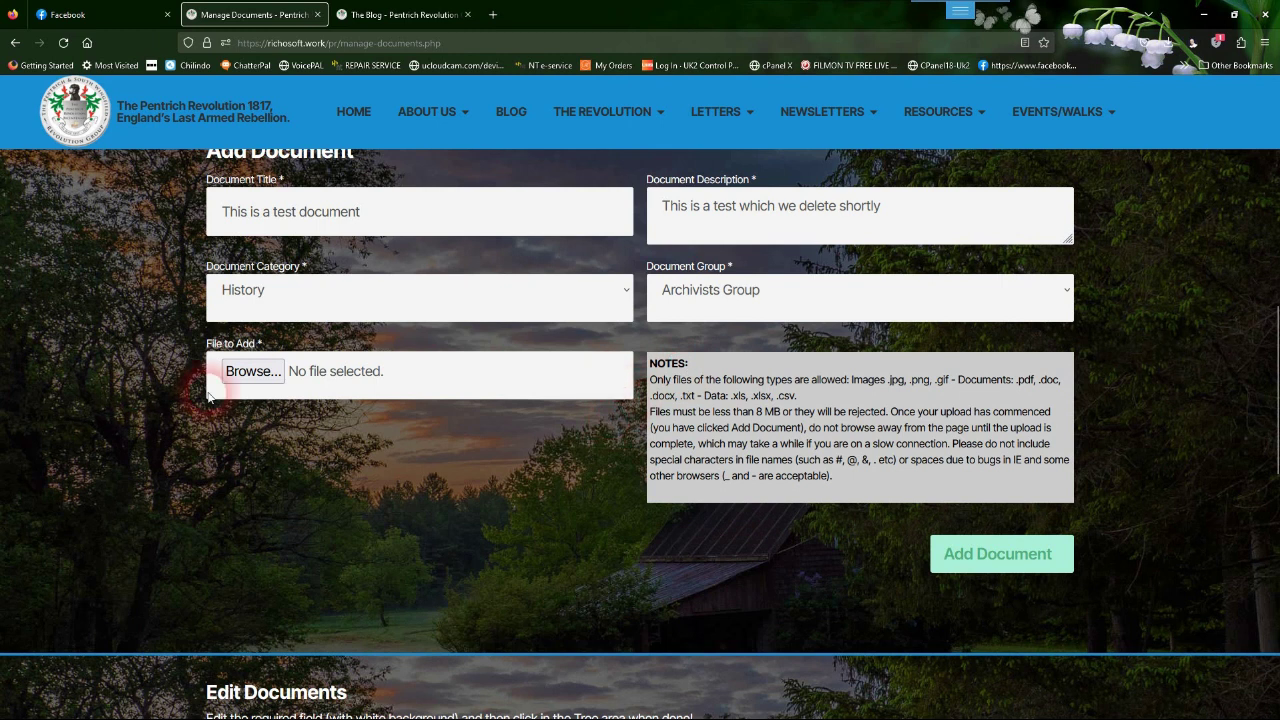
- Attach PWHGuide2022.pdf from the Q: network drive as the upload file
click(262, 382)
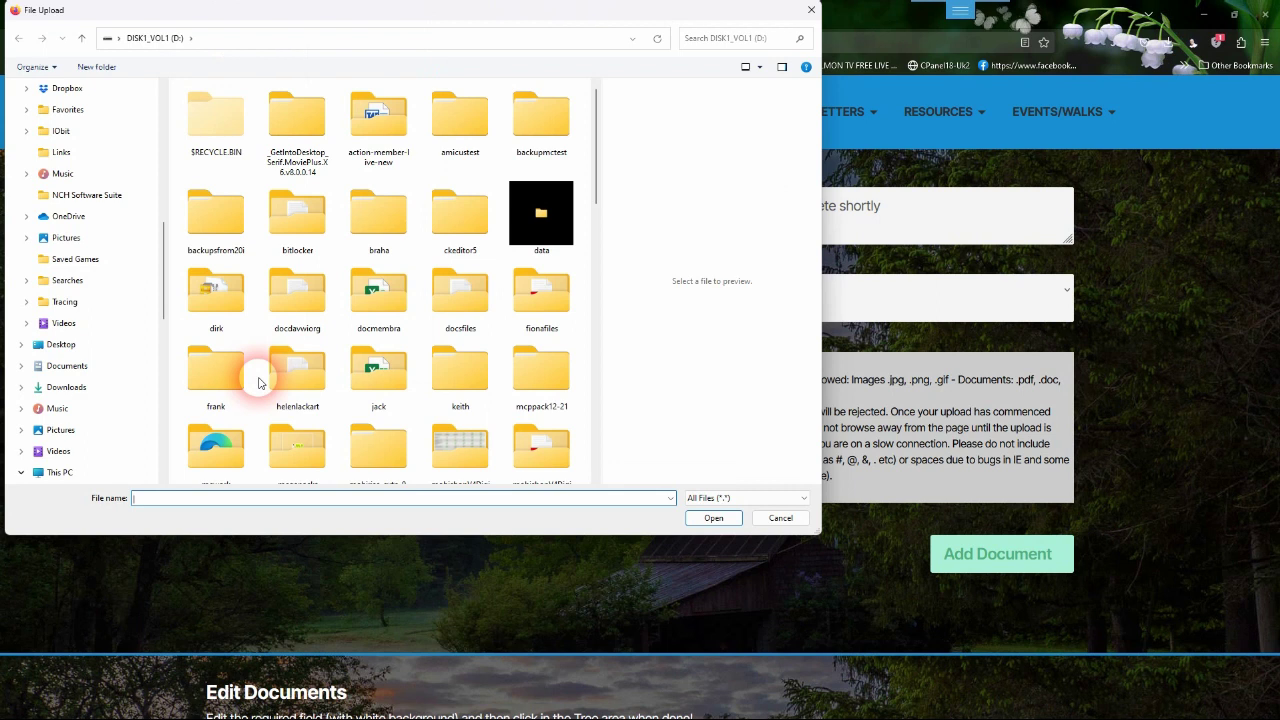
drag(597, 187, 593, 478)
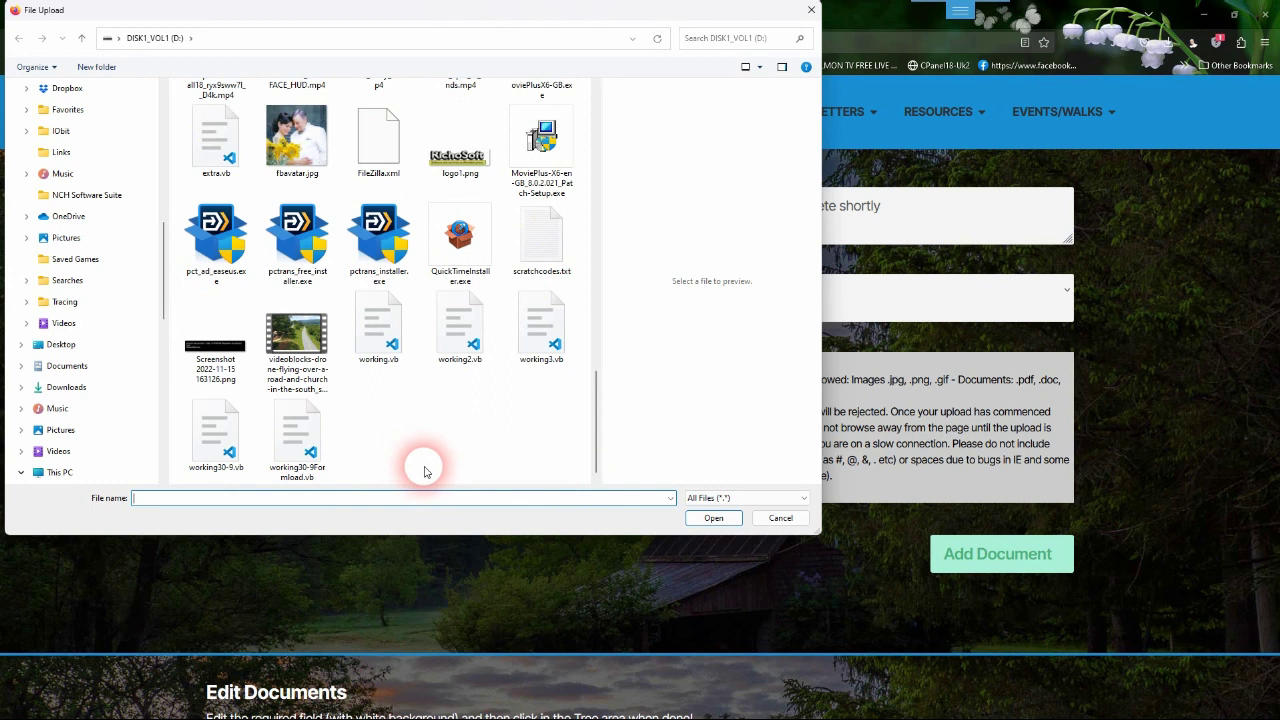
scroll(422, 471, up, 5)
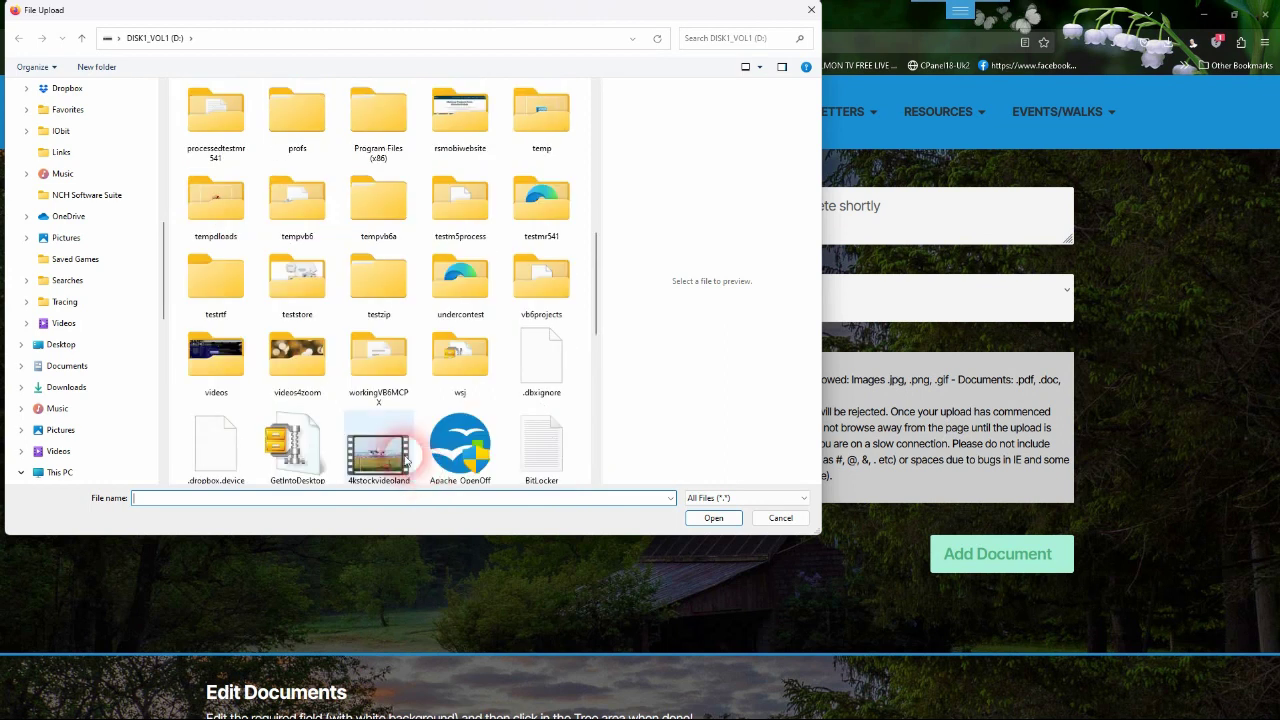
scroll(400, 455, up, 10)
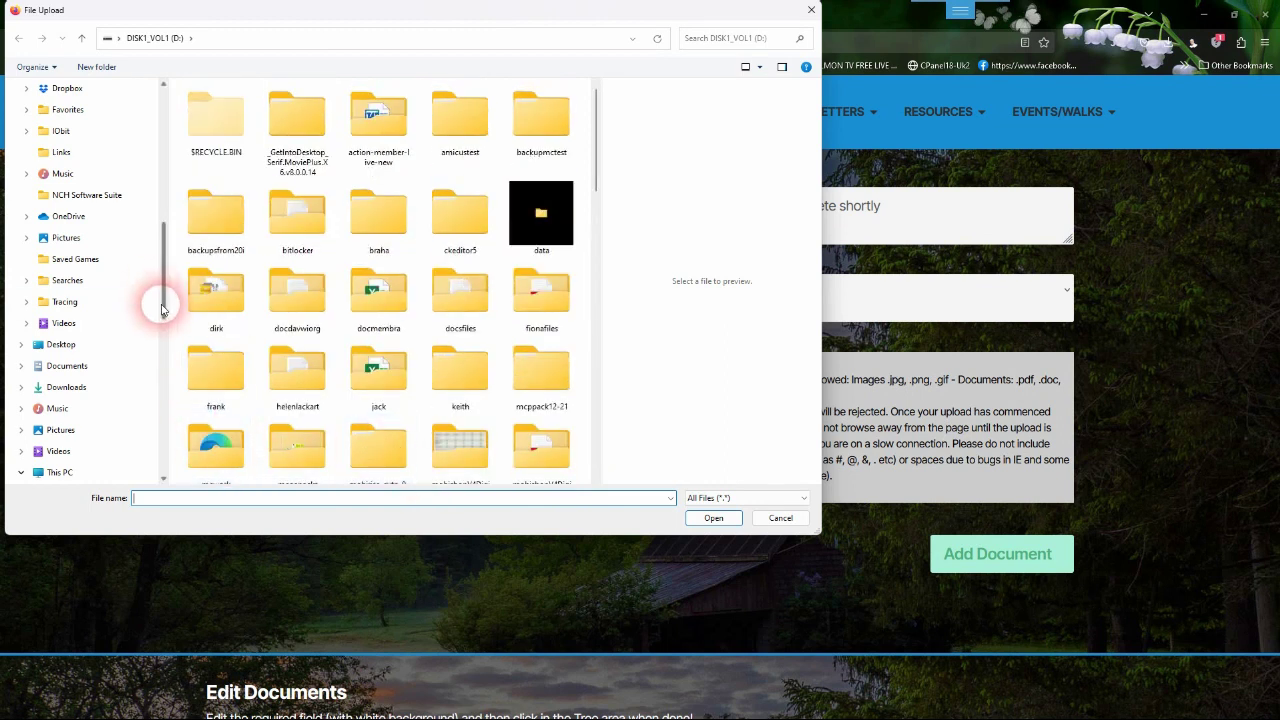
drag(161, 305, 158, 457)
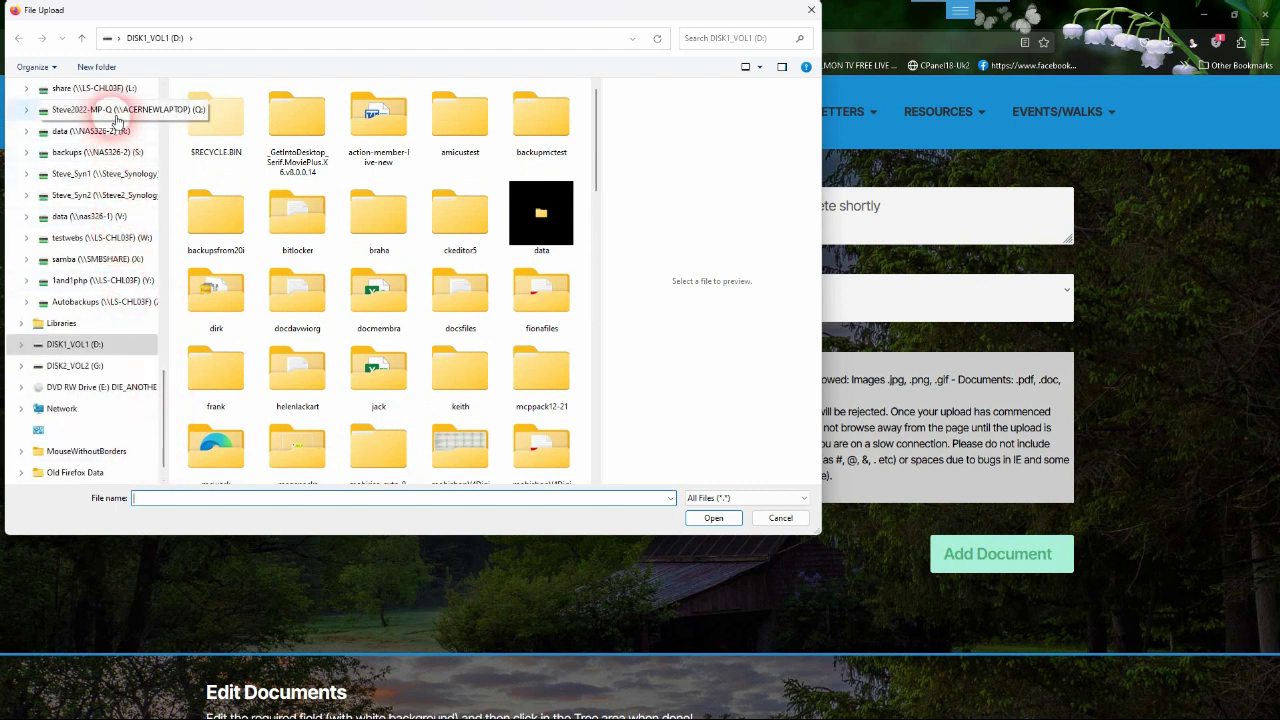
click(105, 110)
scroll(321, 300, down, 10)
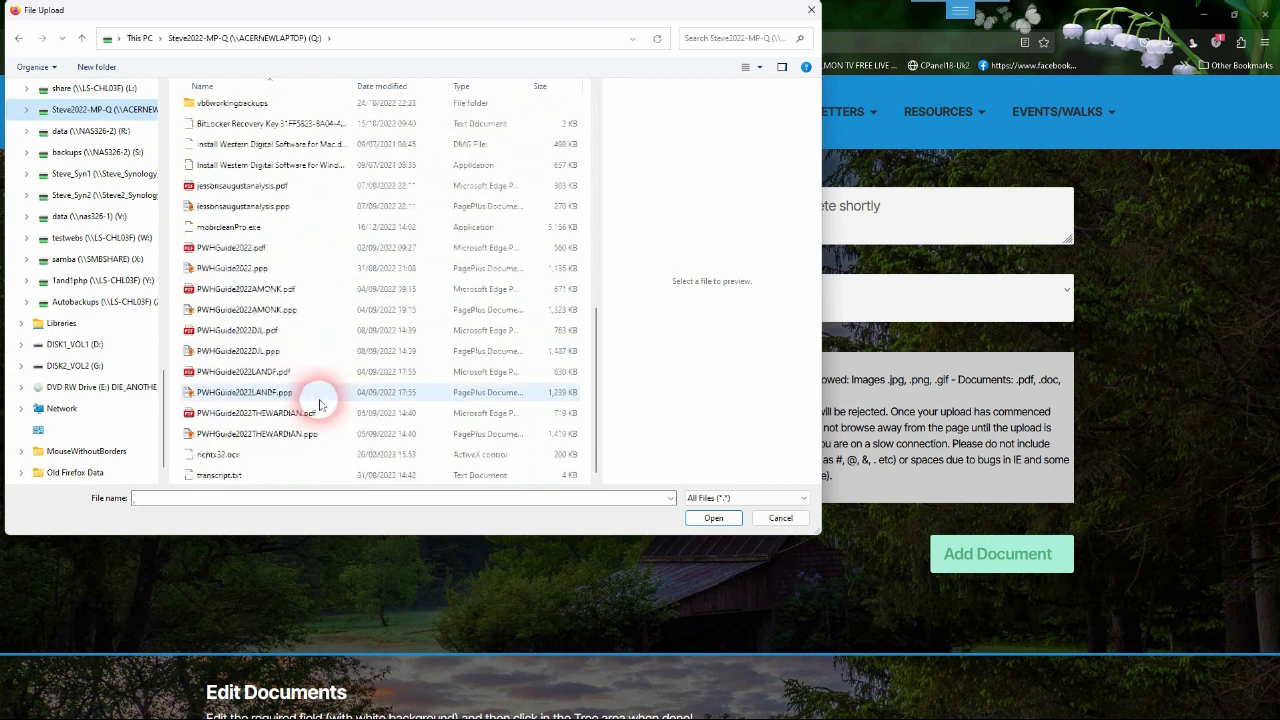
click(228, 247)
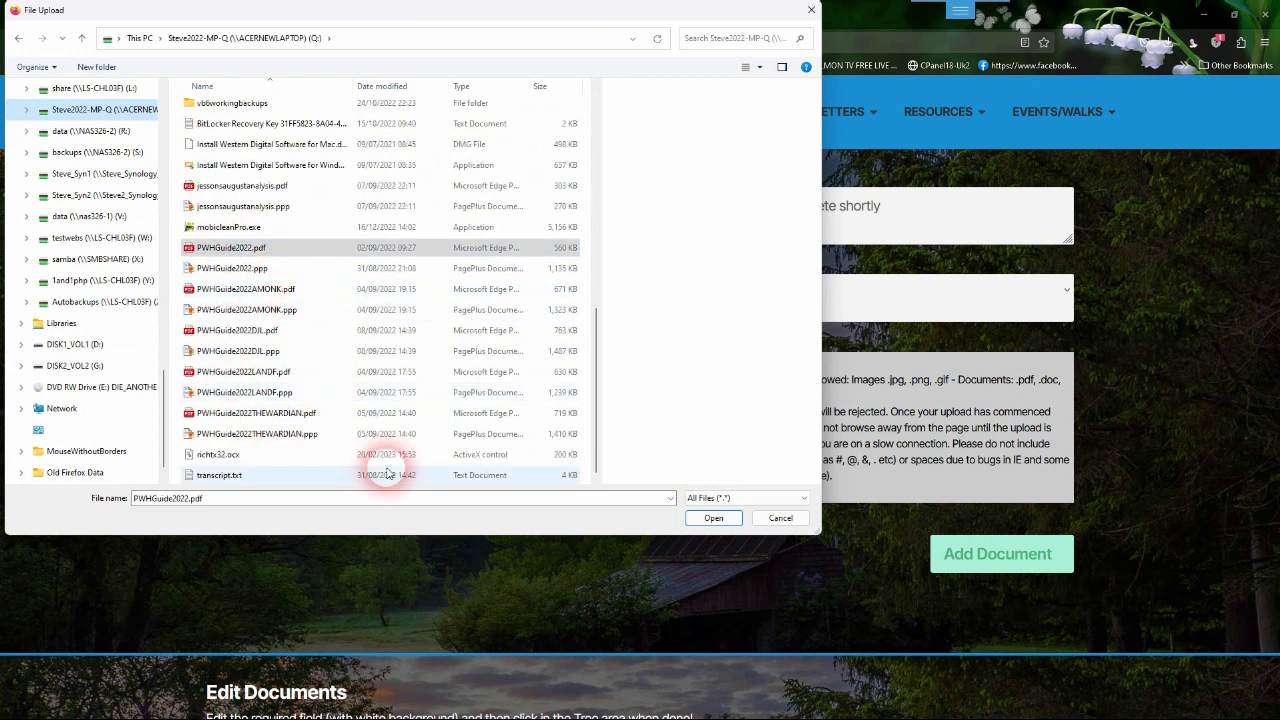
click(711, 526)
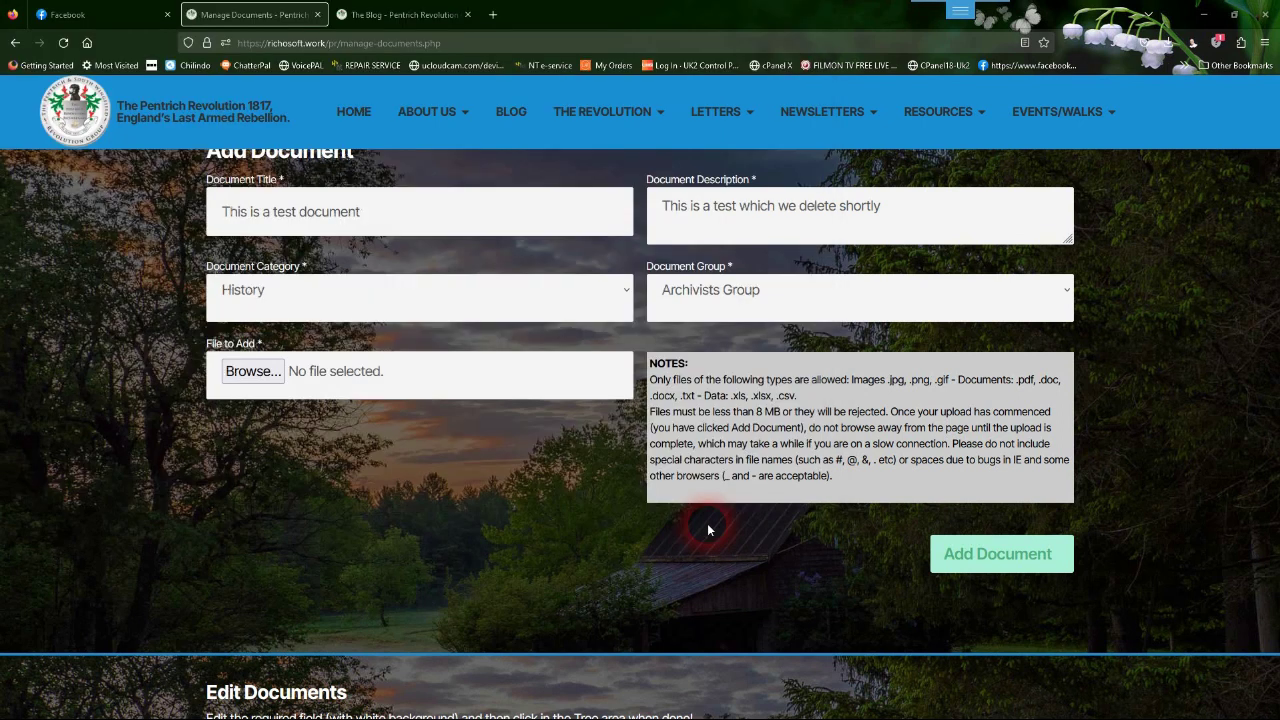
- Submit the test document, accept the Success message, and find its History entry in Group Documents
click(1025, 553)
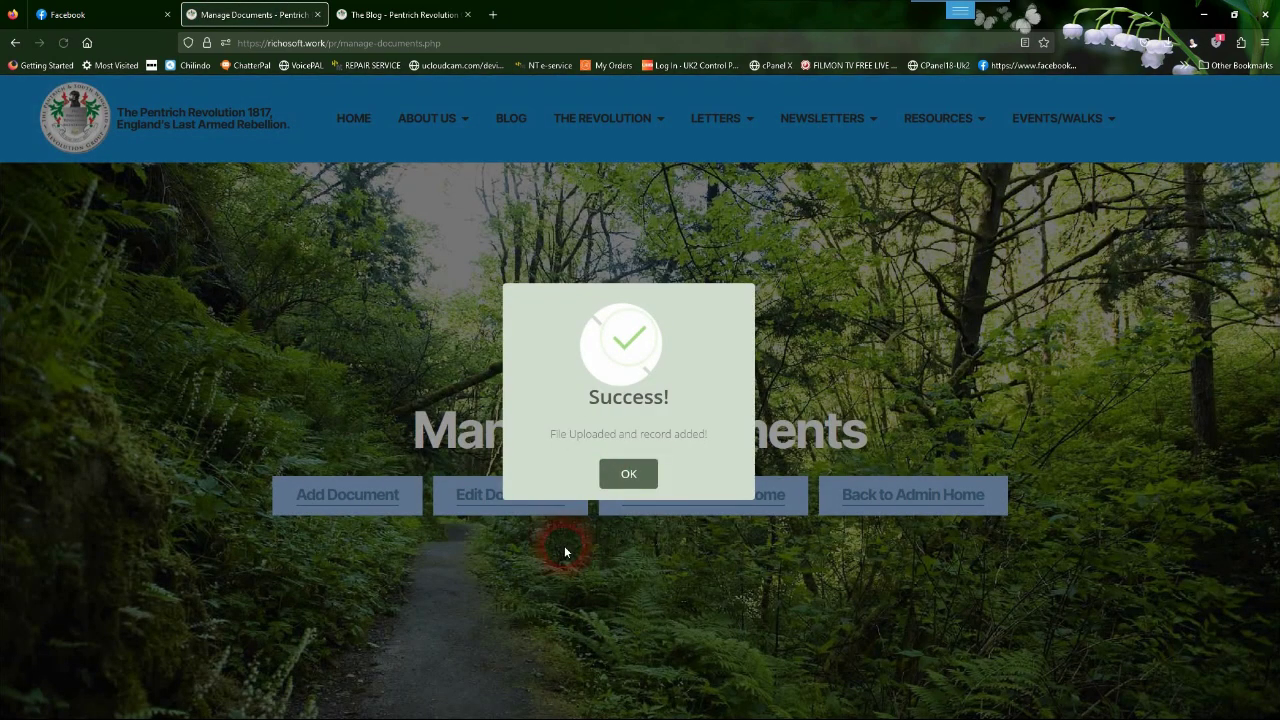
click(626, 472)
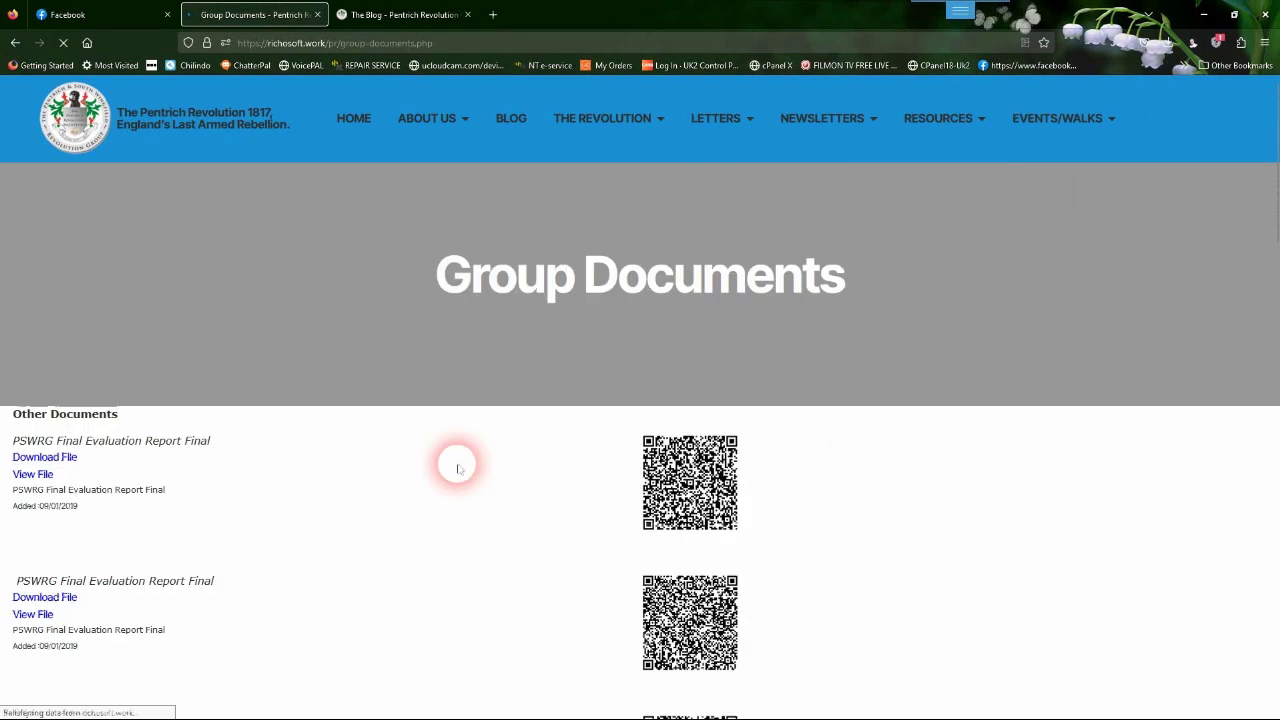
scroll(347, 497, down, 3)
scroll(347, 497, down, 3)
scroll(347, 497, down, 2)
scroll(347, 497, down, 1)
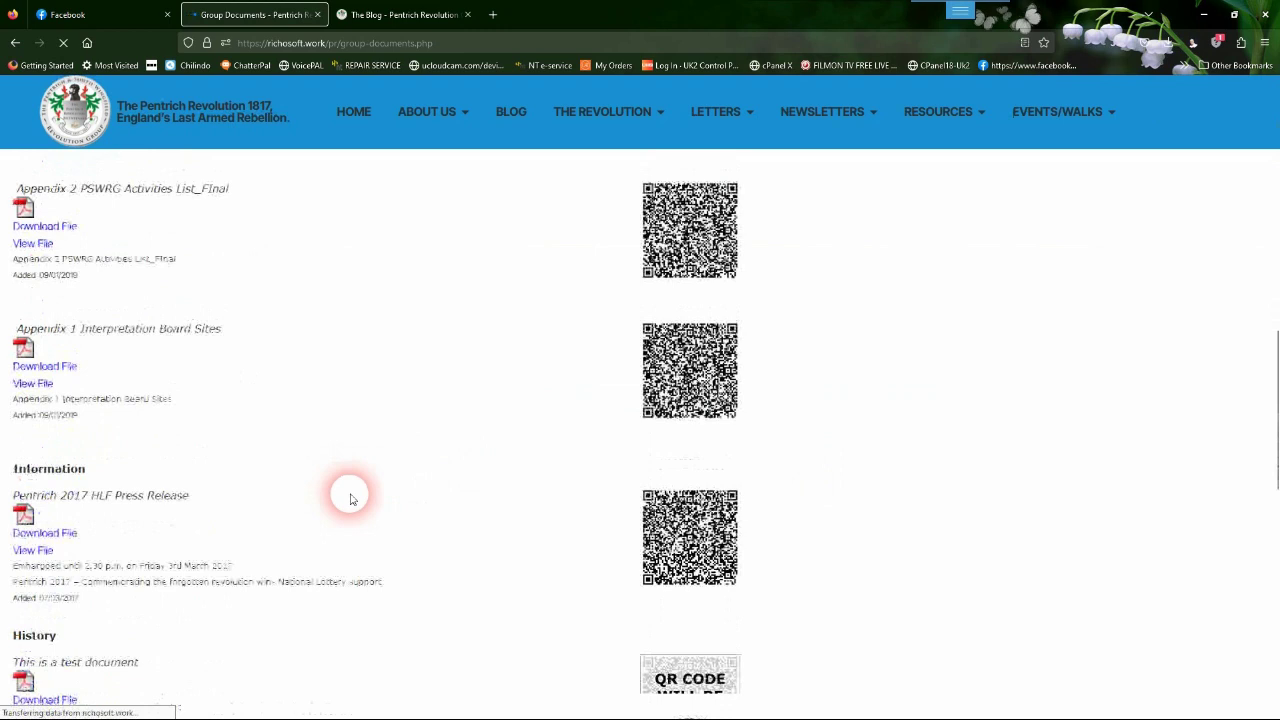
scroll(350, 499, down, 4)
scroll(351, 500, down, 3)
scroll(351, 500, down, 1)
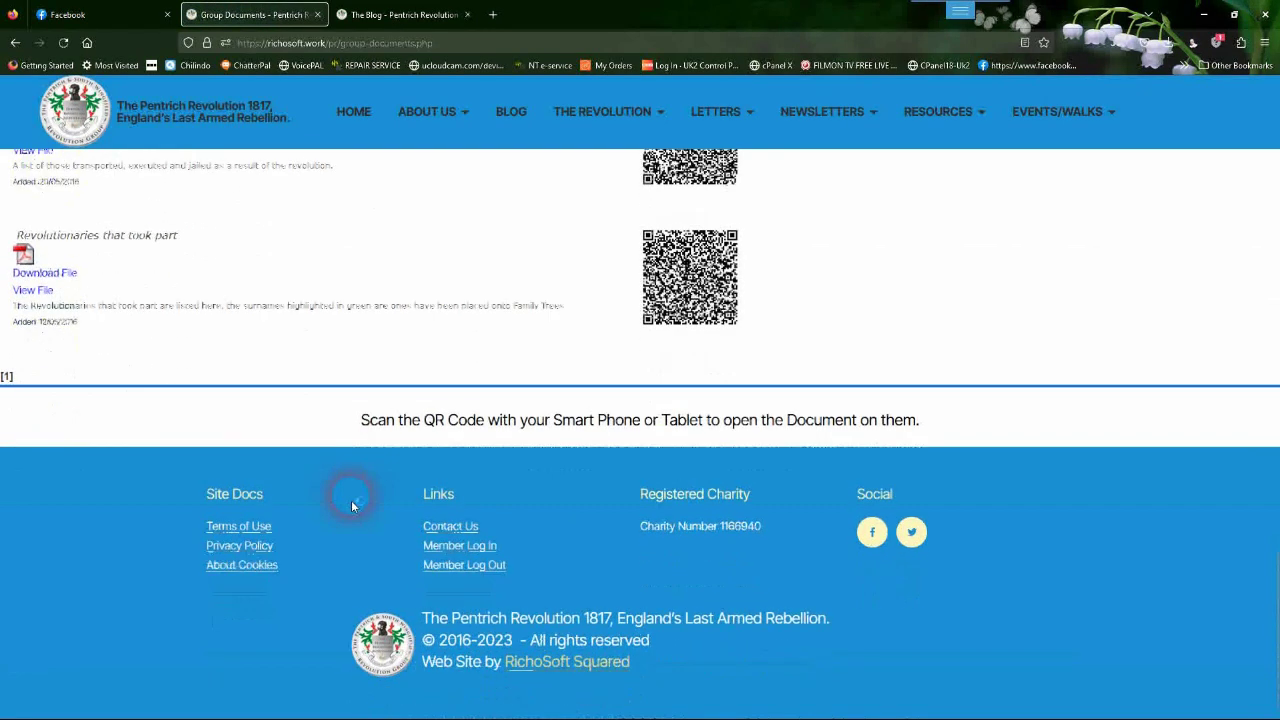
scroll(348, 496, up, 2)
scroll(348, 496, up, 1)
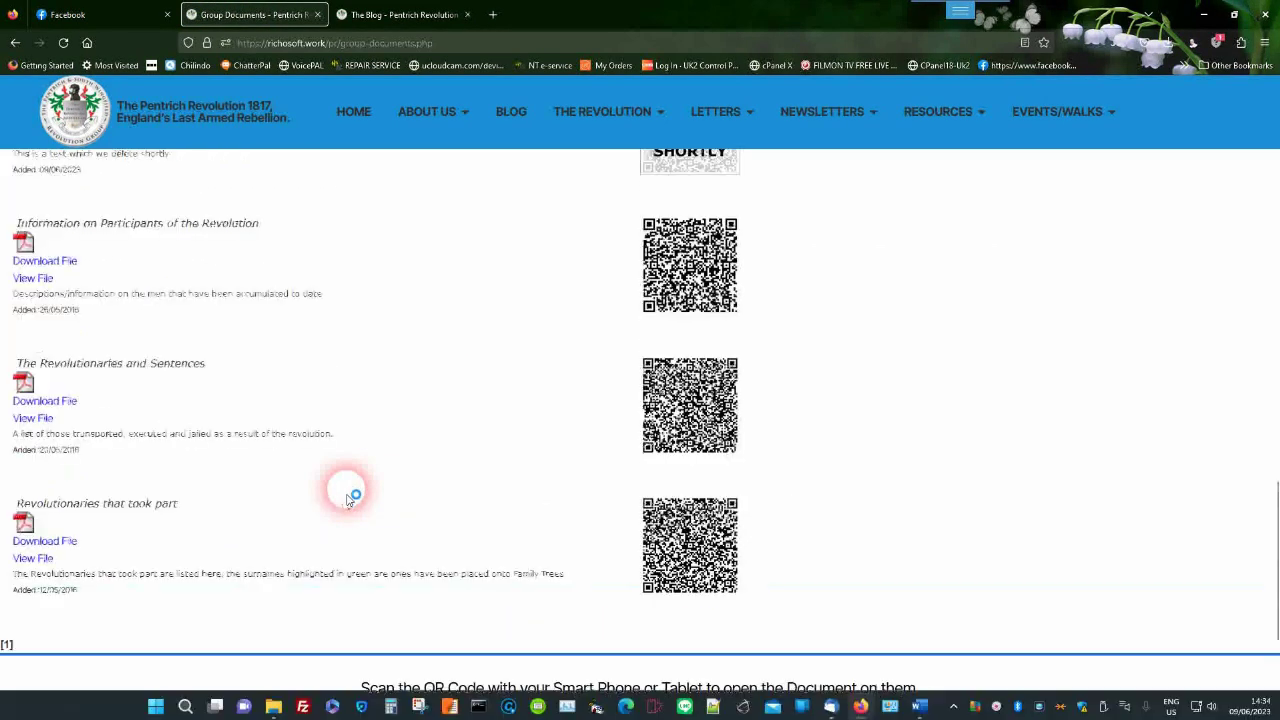
scroll(348, 496, up, 2)
scroll(348, 496, up, 1)
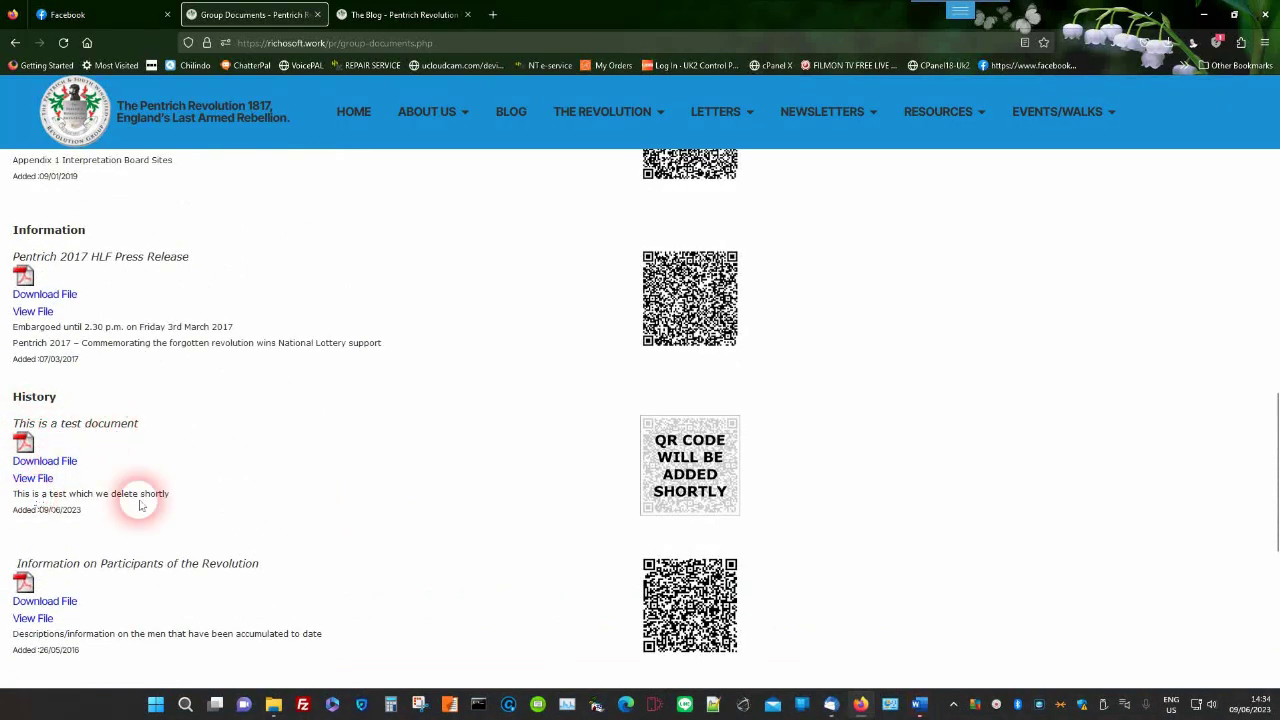
drag(12, 497, 189, 500)
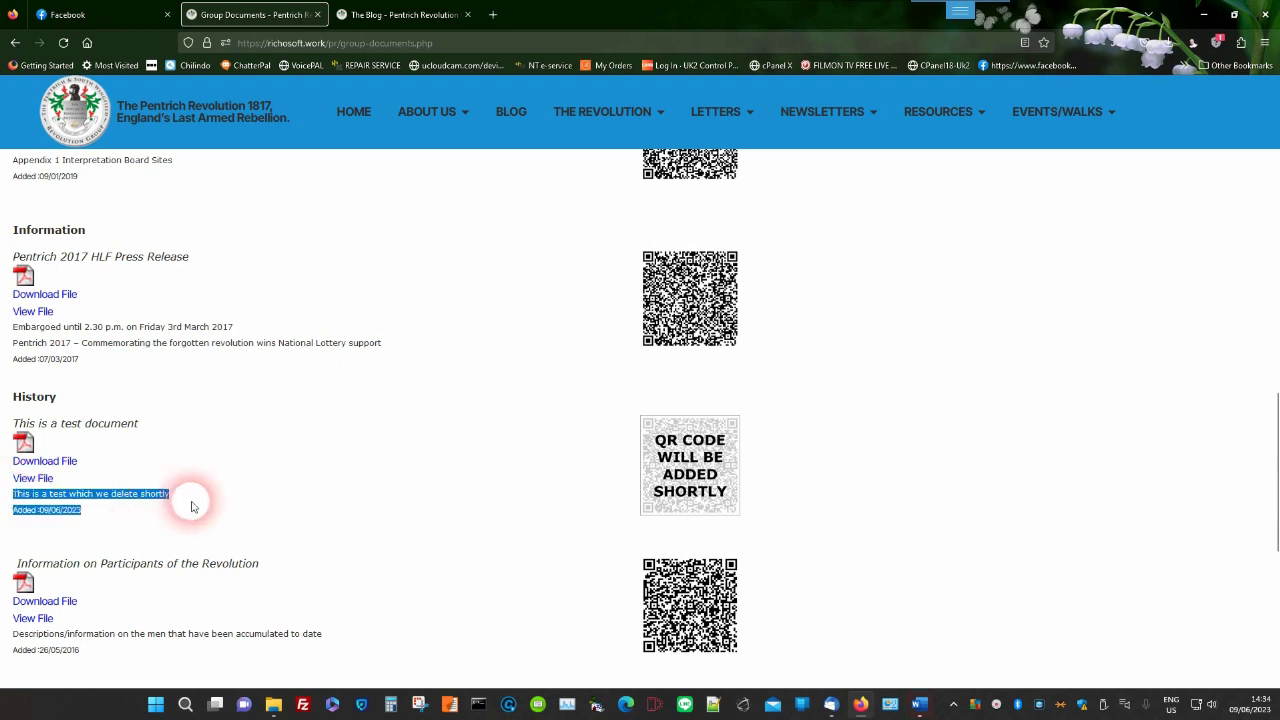
click(100, 520)
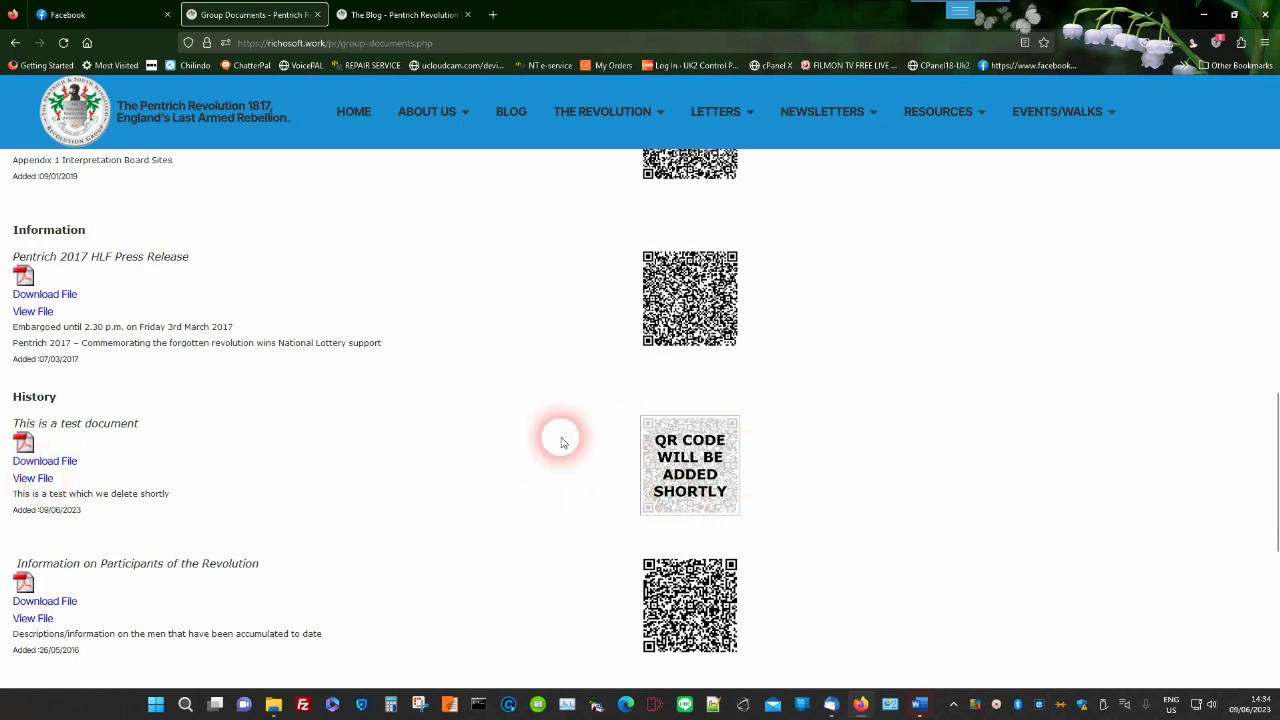
- Return to Manage Documents through the Back history list and open the Edit Documents table
right_click(21, 45)
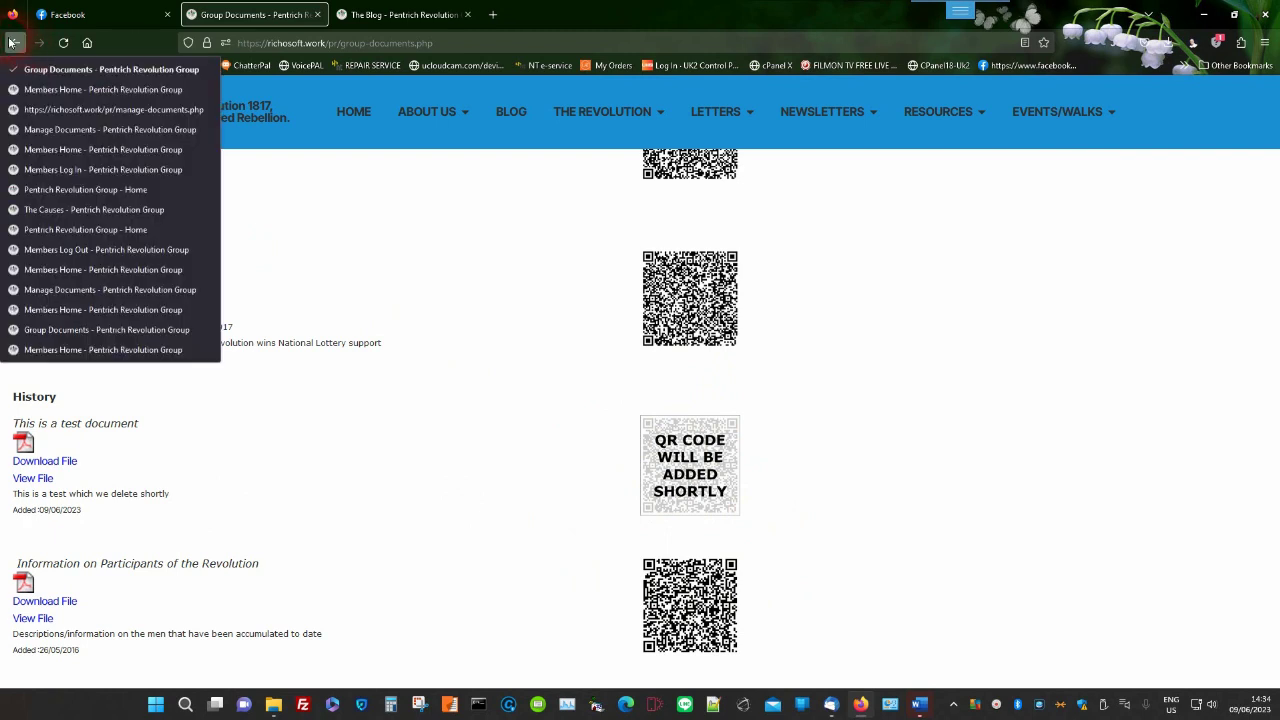
click(10, 43)
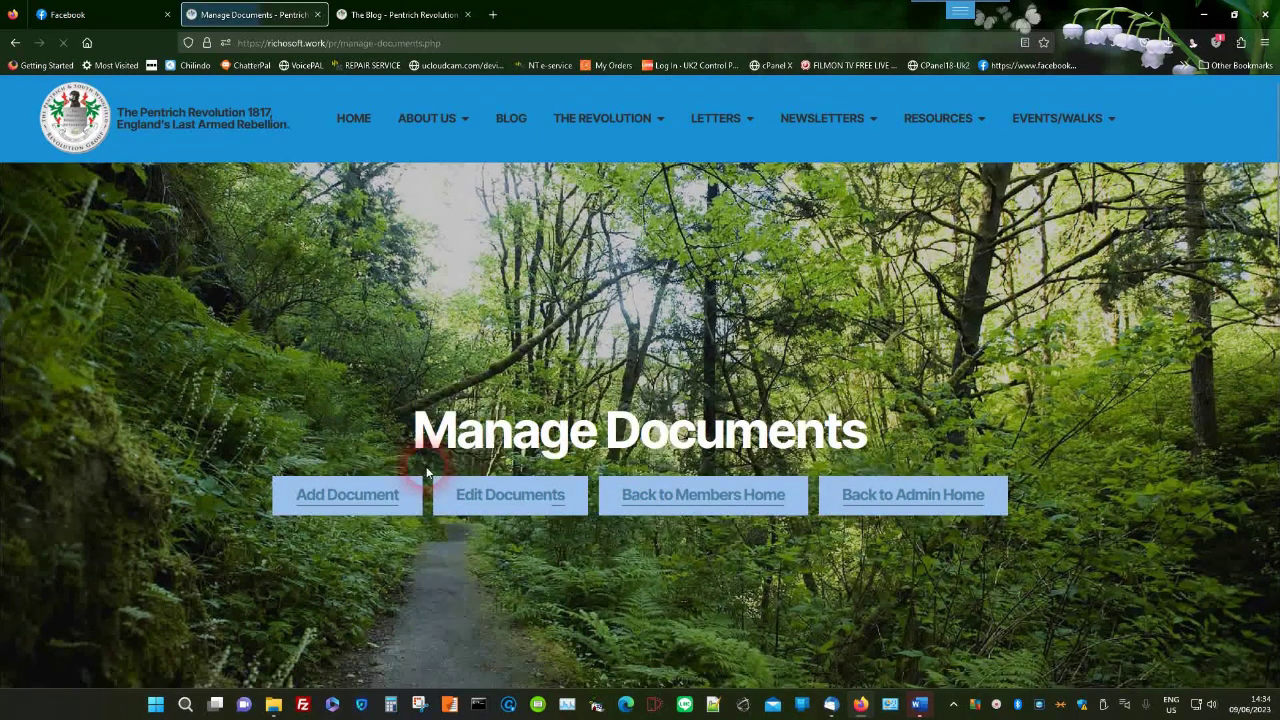
click(494, 515)
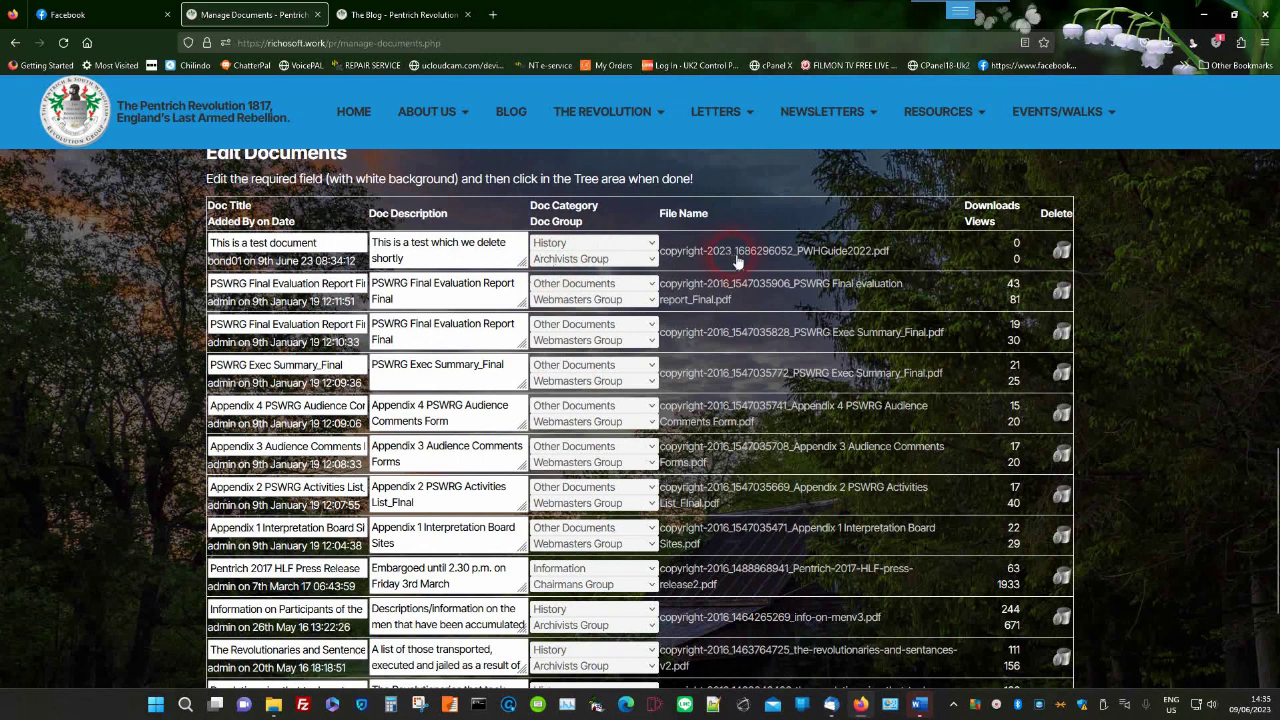
- Save an edit to the test document's description and dismiss the success message
scroll(880, 480, up, 1)
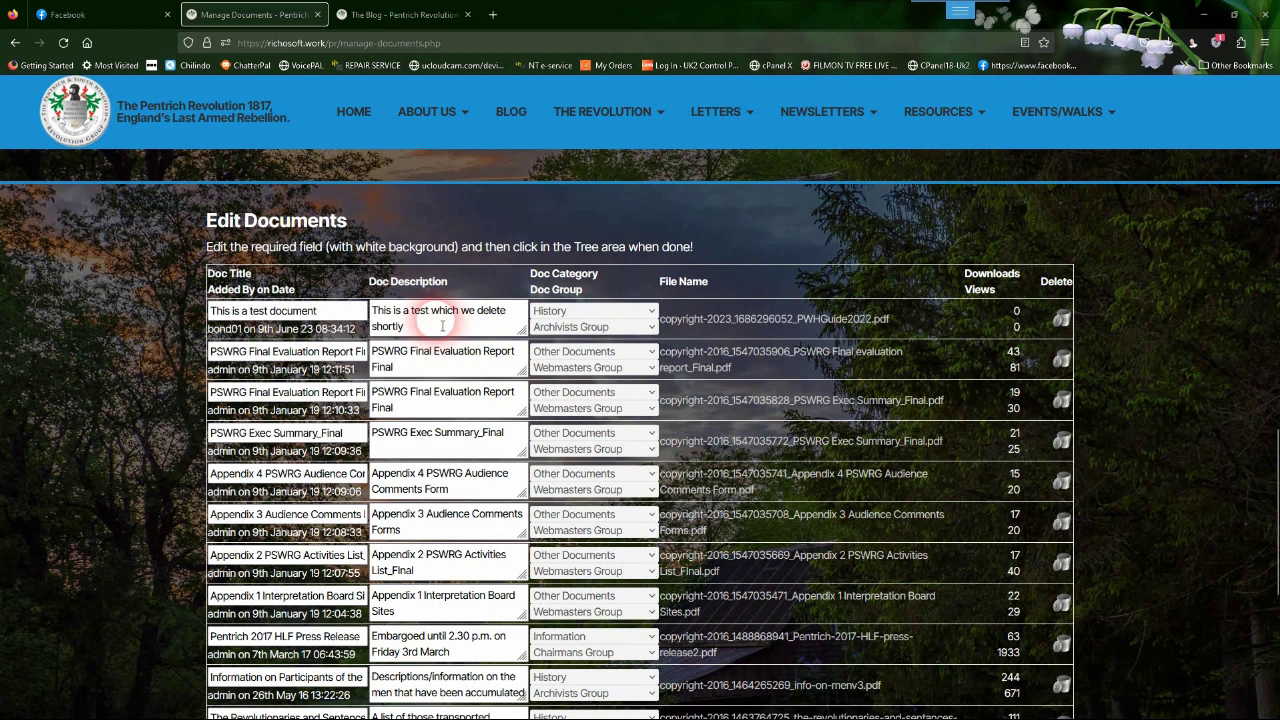
mouse_move(435, 332)
mouse_down()
mouse_move(380, 338)
mouse_move(403, 345)
mouse_up()
text(now)
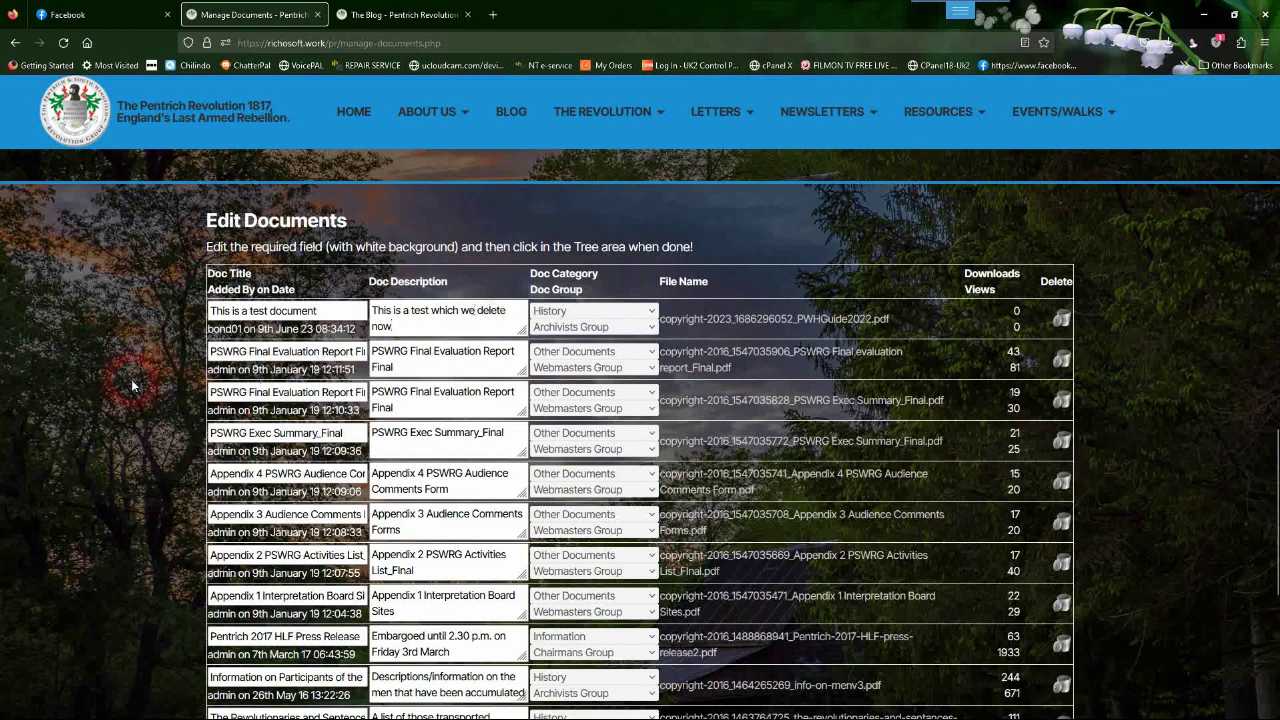
click(248, 462)
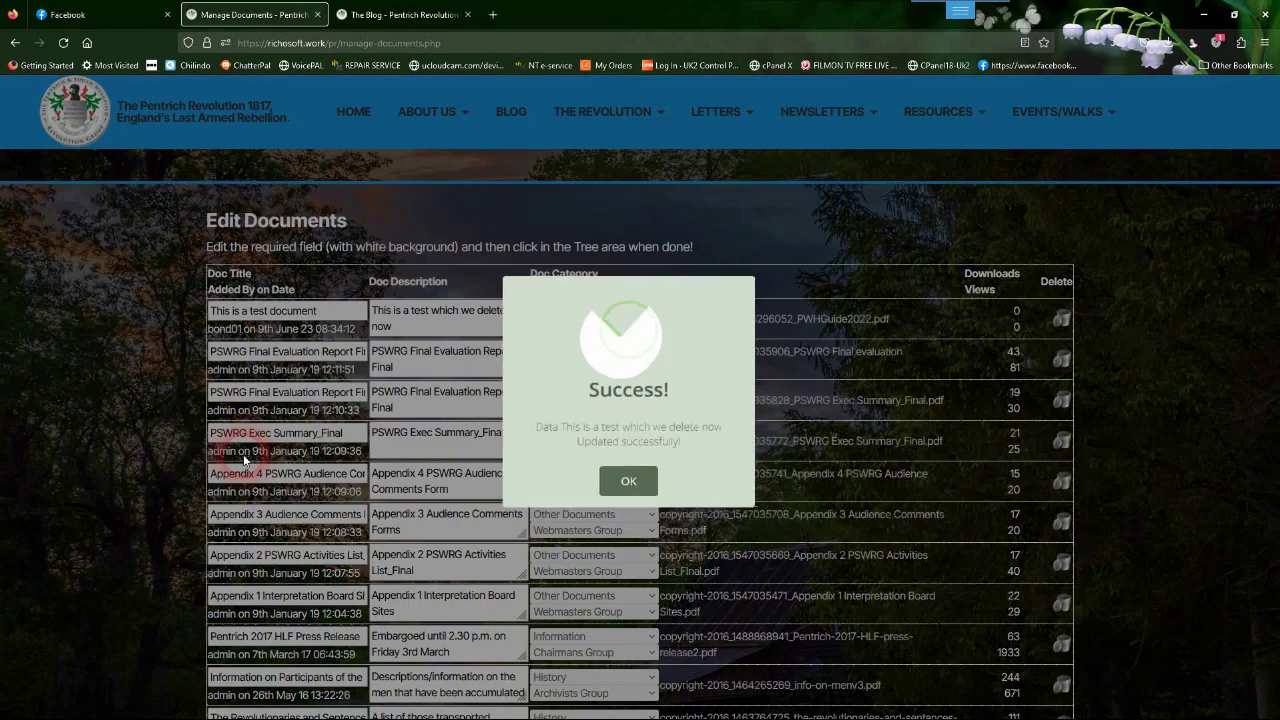
click(634, 479)
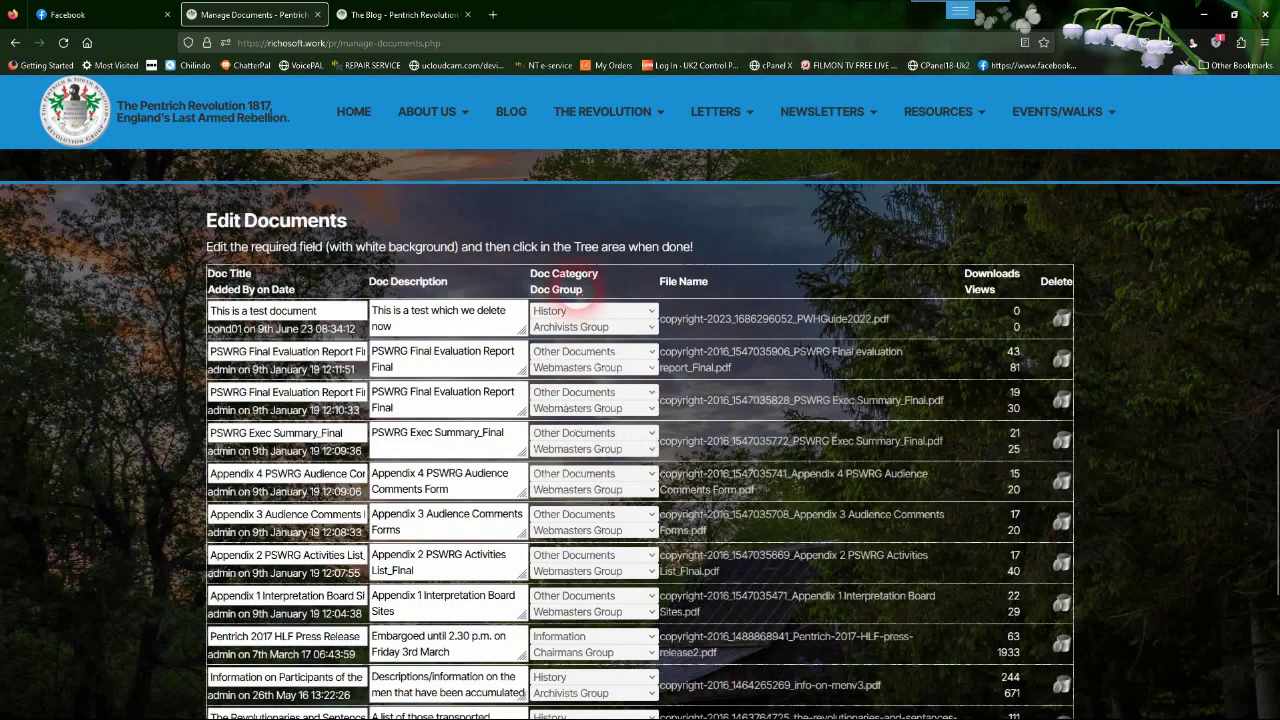
- Change the test document's category from History to Meetings and confirm the update
click(583, 315)
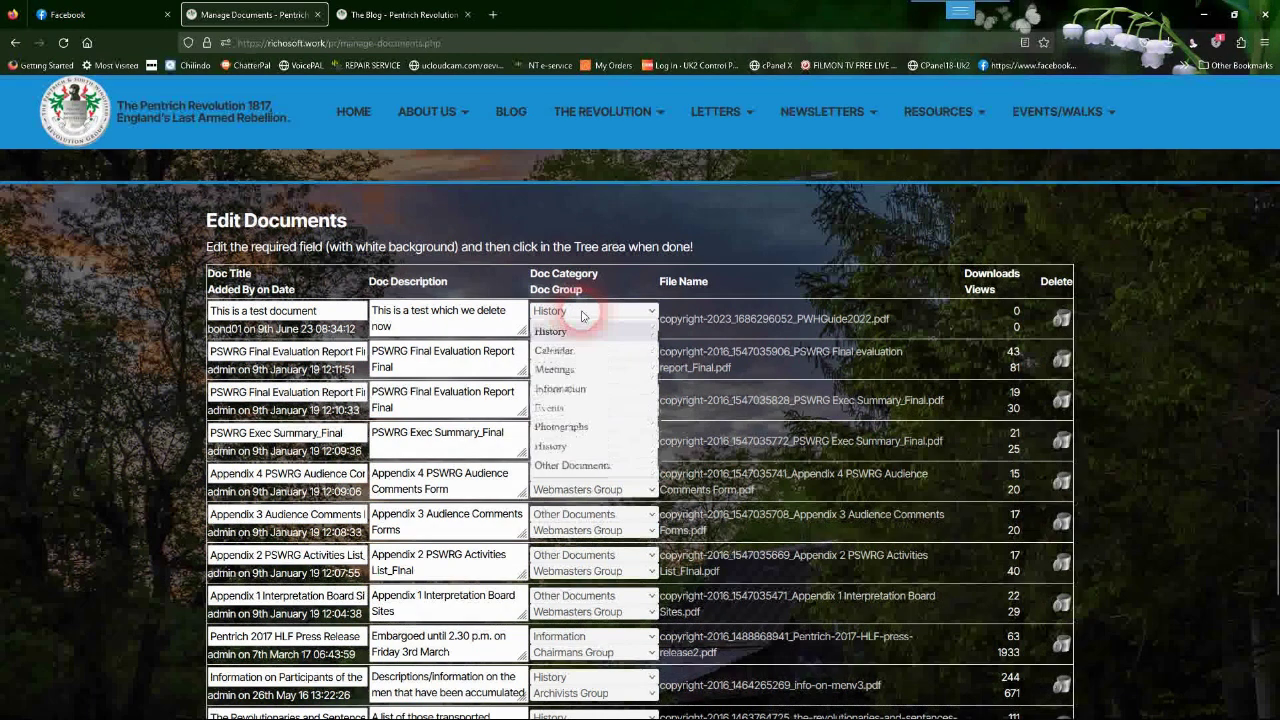
click(558, 369)
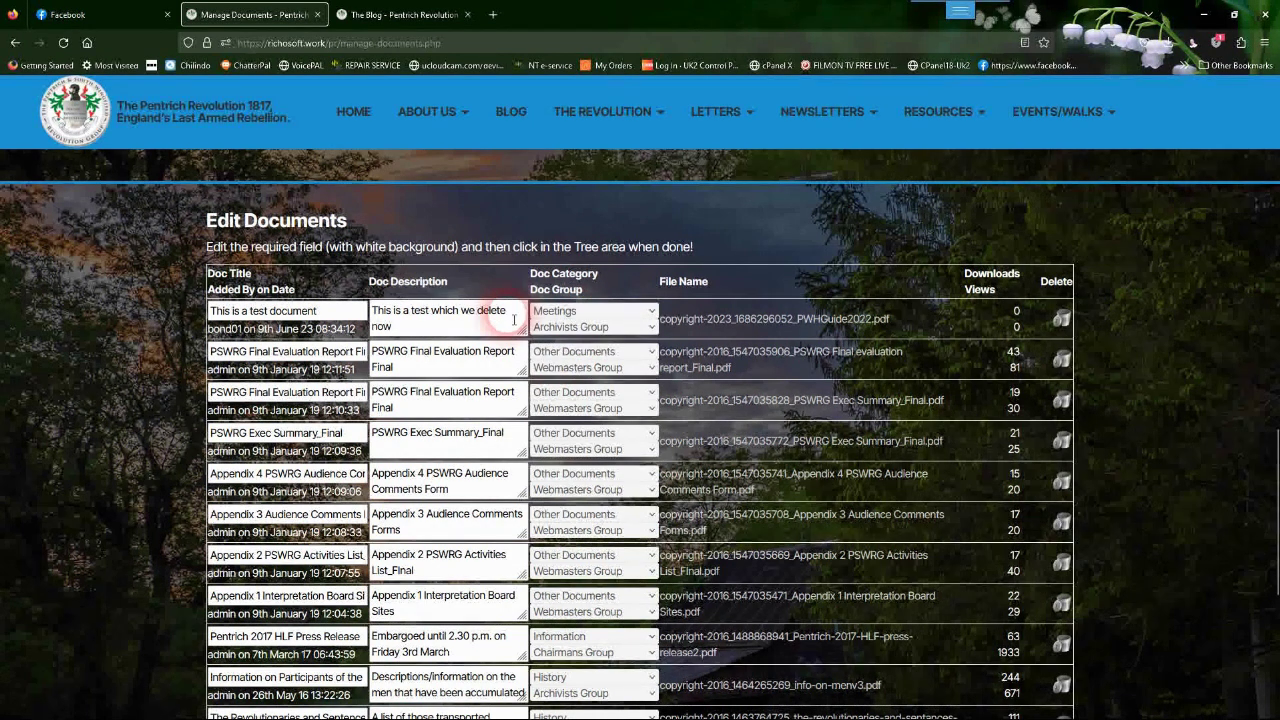
click(144, 352)
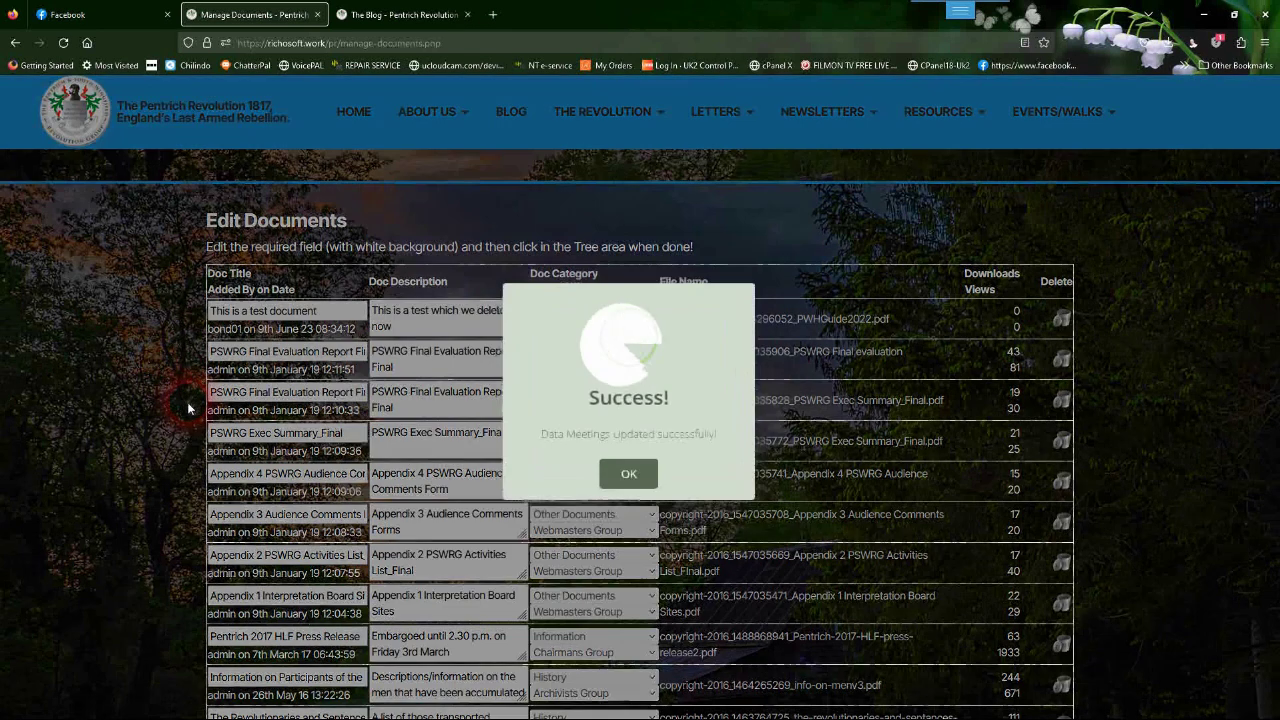
click(624, 474)
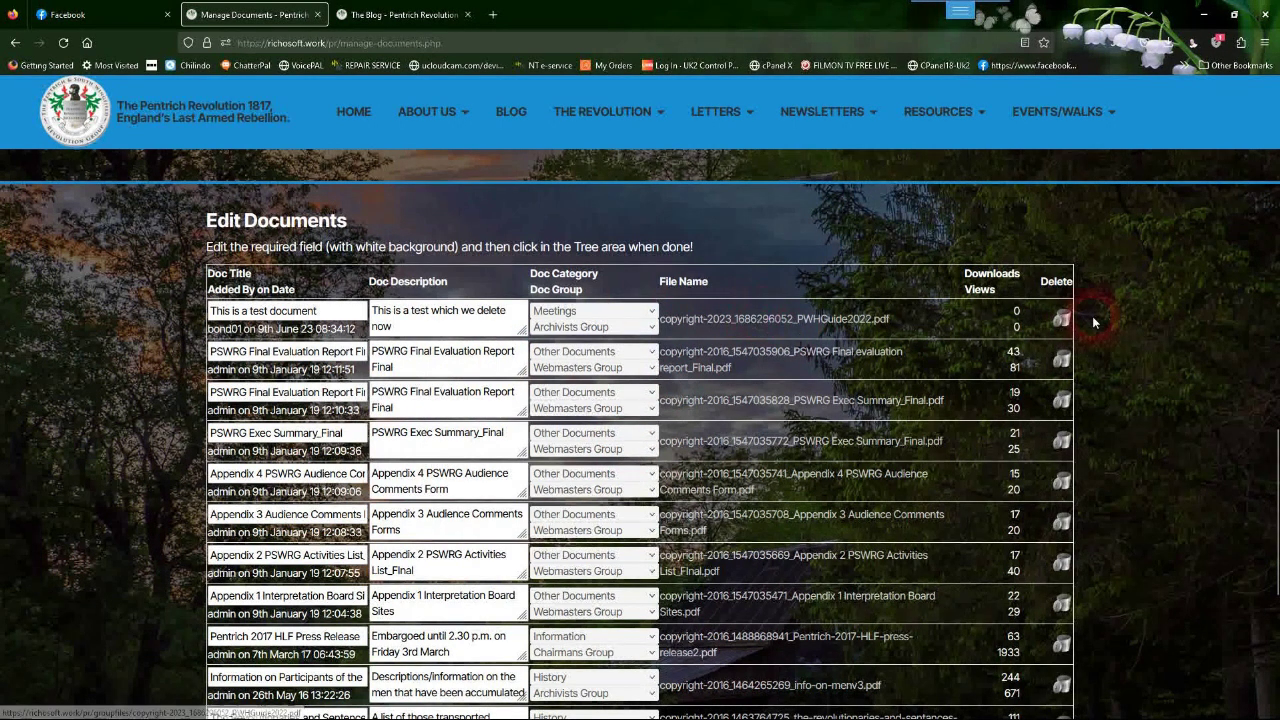
- Permanently delete the test document, acknowledge the message, and check it is gone from the table
click(1065, 318)
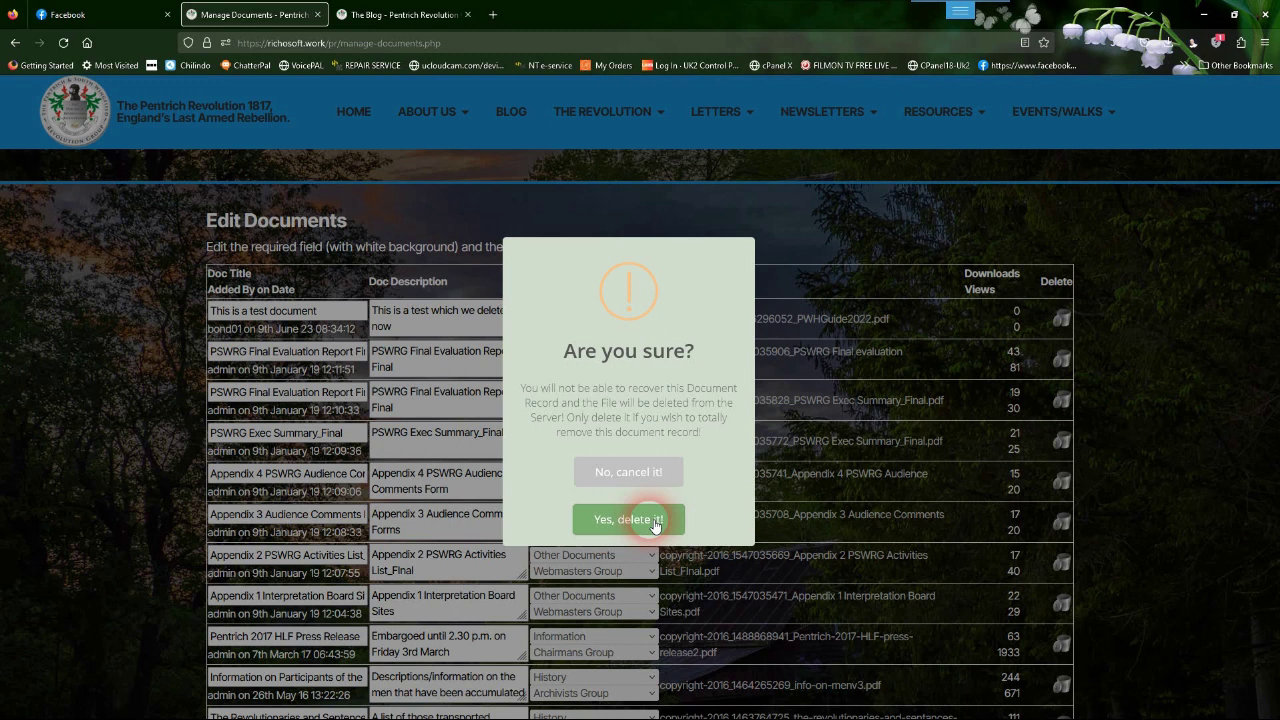
click(655, 521)
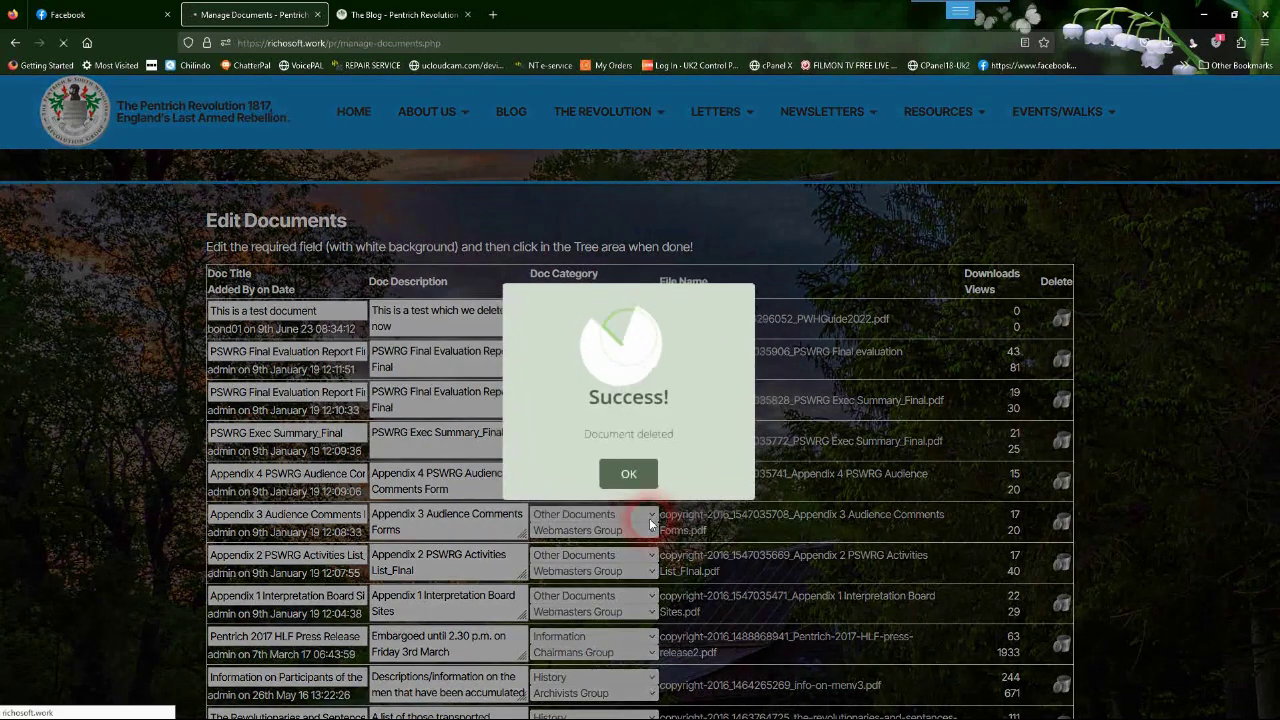
click(630, 474)
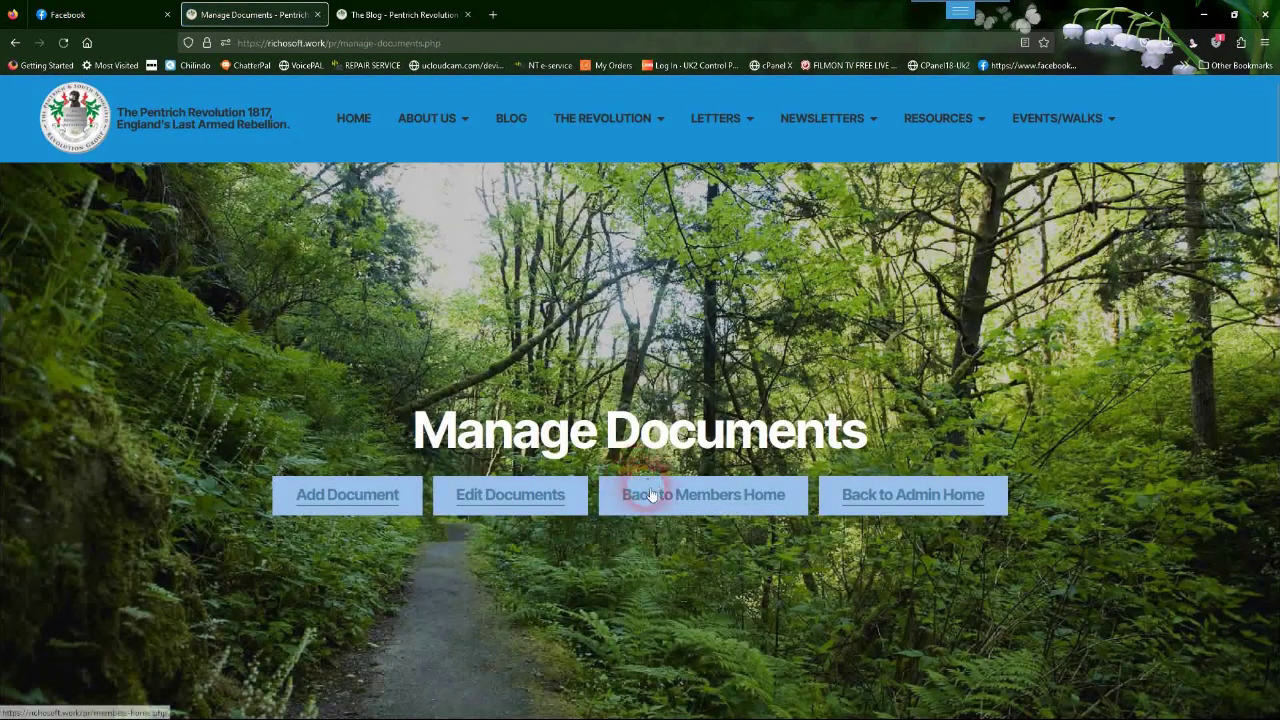
scroll(635, 485, down, 3)
scroll(640, 492, down, 3)
scroll(645, 500, down, 4)
scroll(647, 503, down, 3)
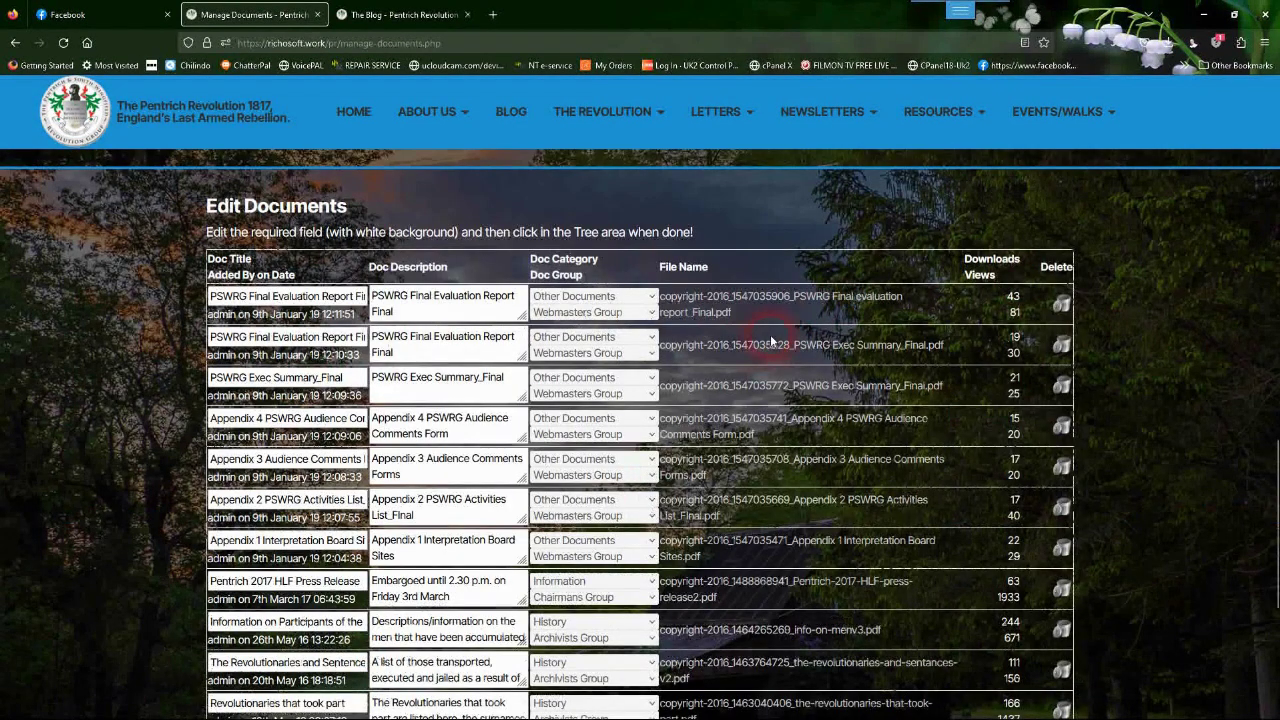
scroll(766, 362, up, 2)
scroll(768, 360, up, 5)
scroll(700, 340, up, 1)
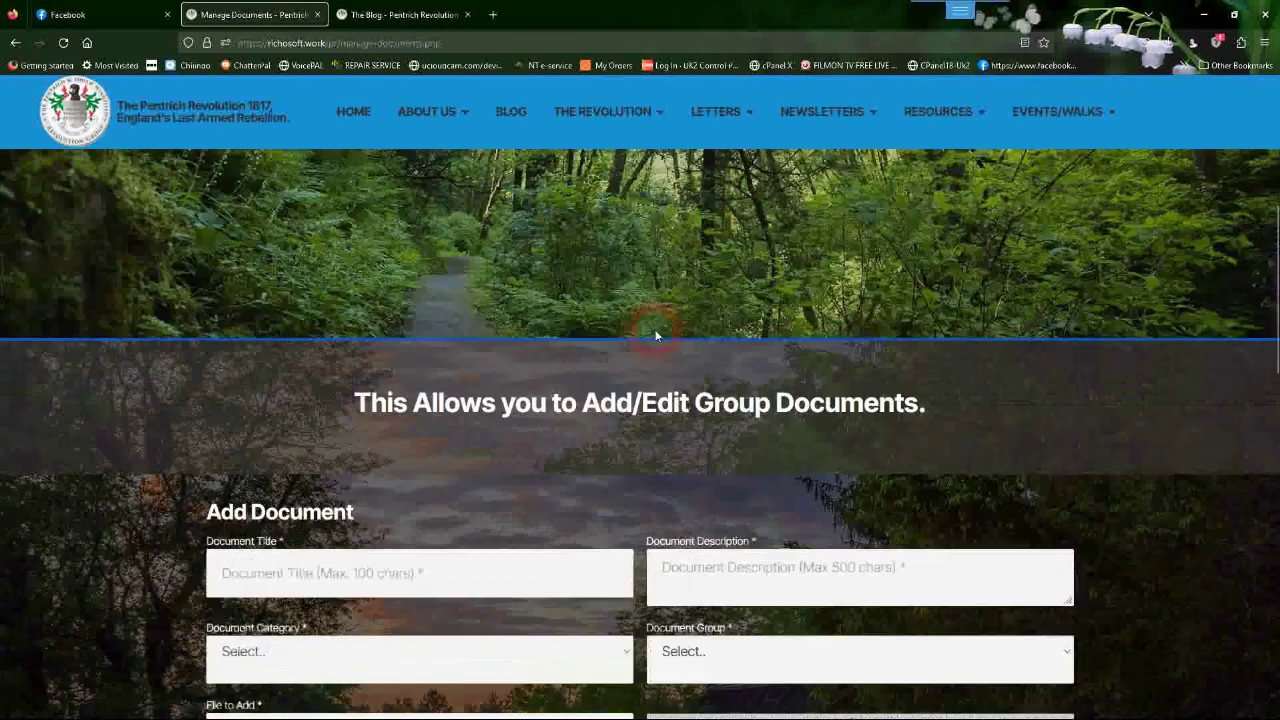
scroll(656, 336, up, 4)
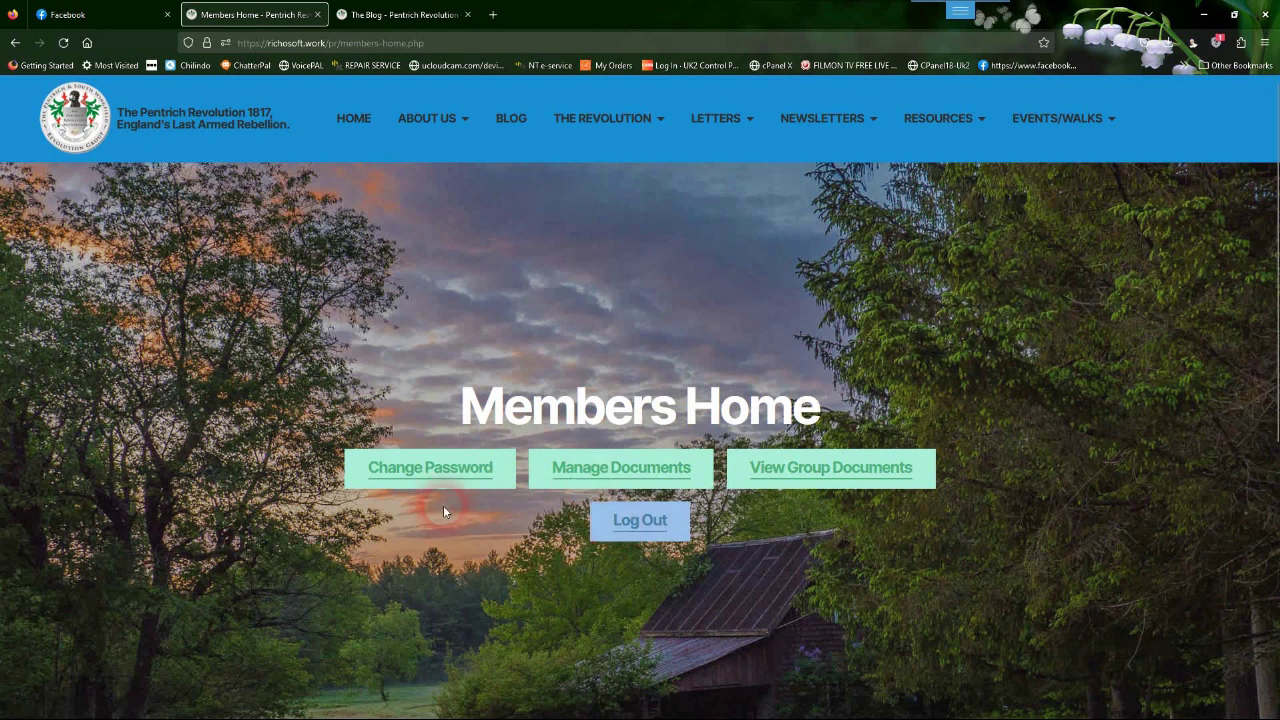
click(443, 472)
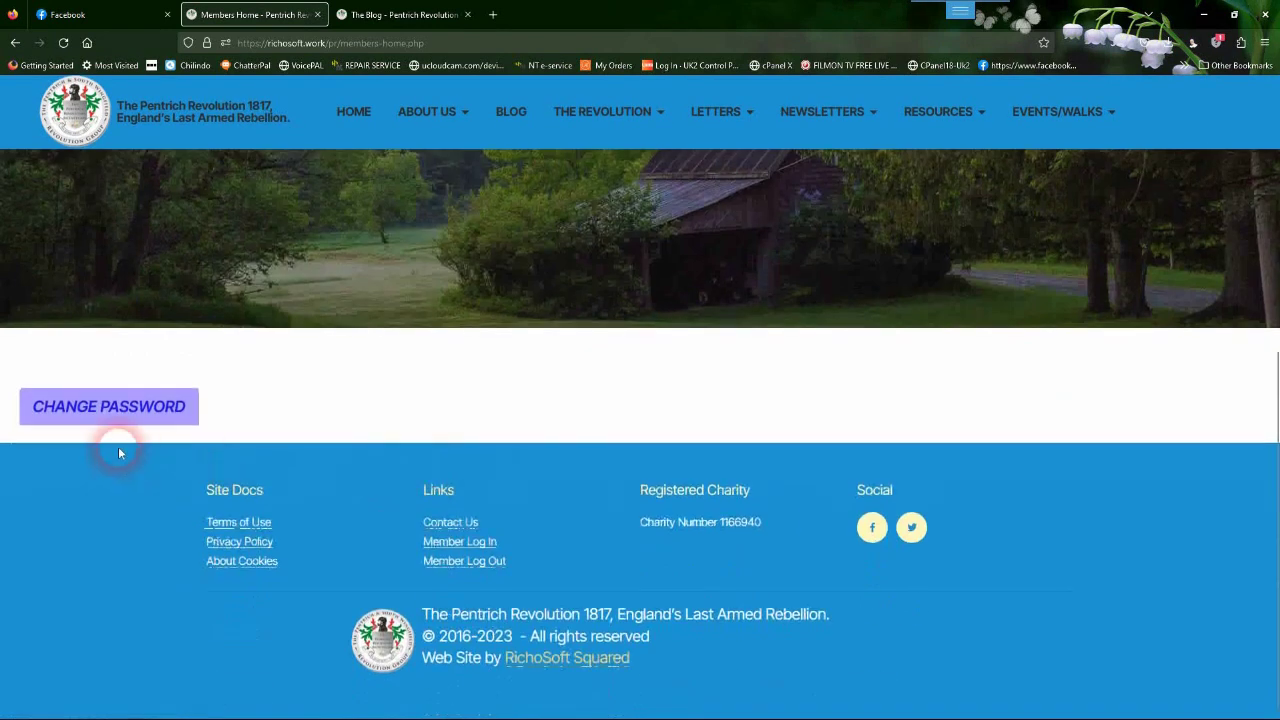
click(118, 405)
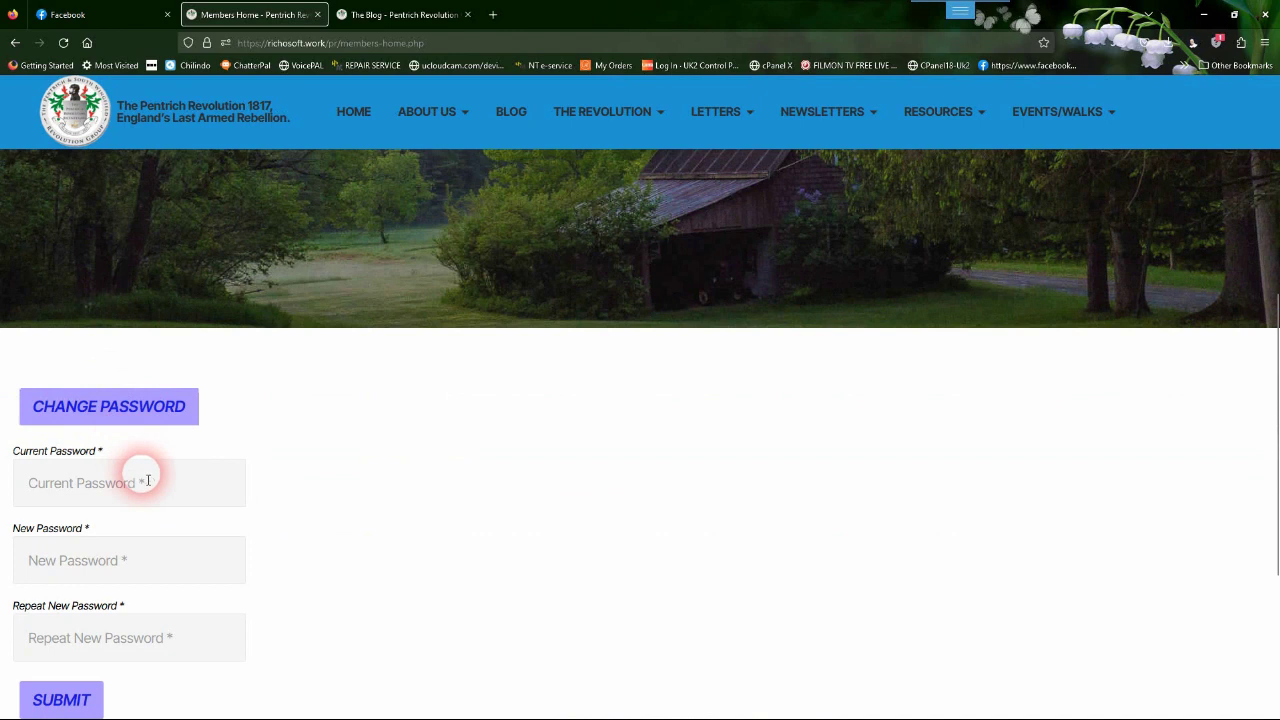
click(145, 480)
text(p)
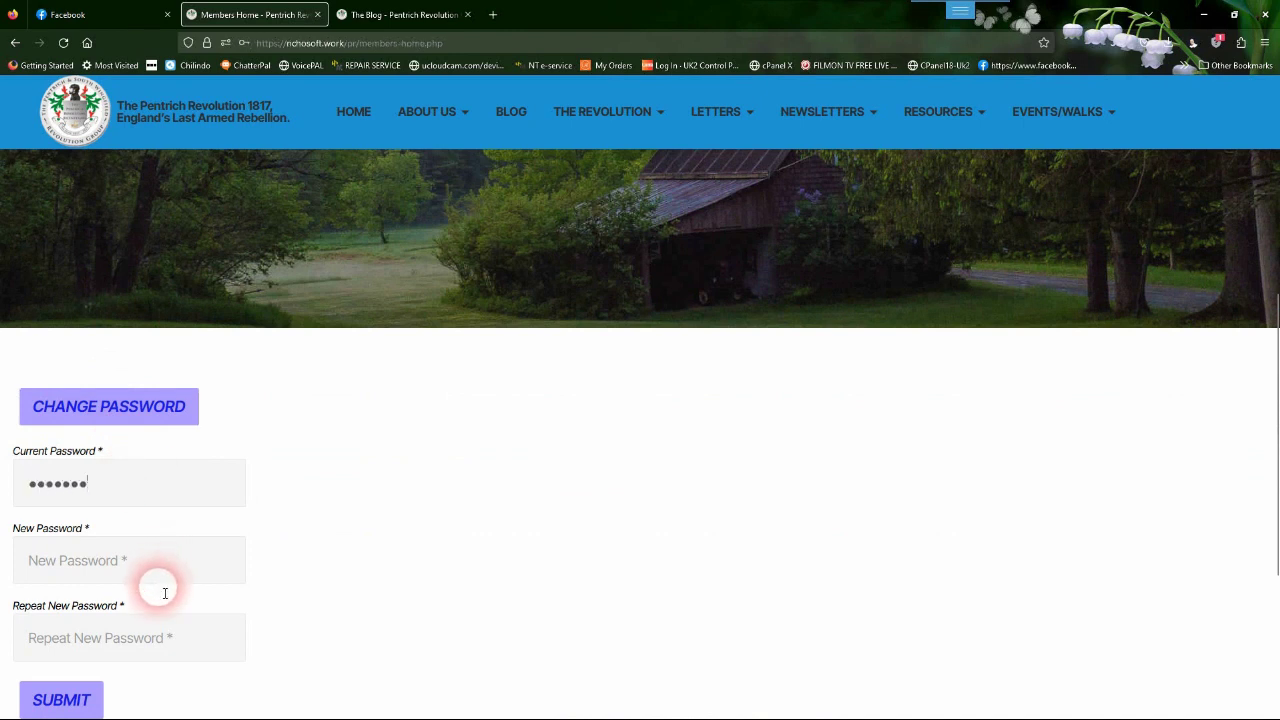
click(143, 562)
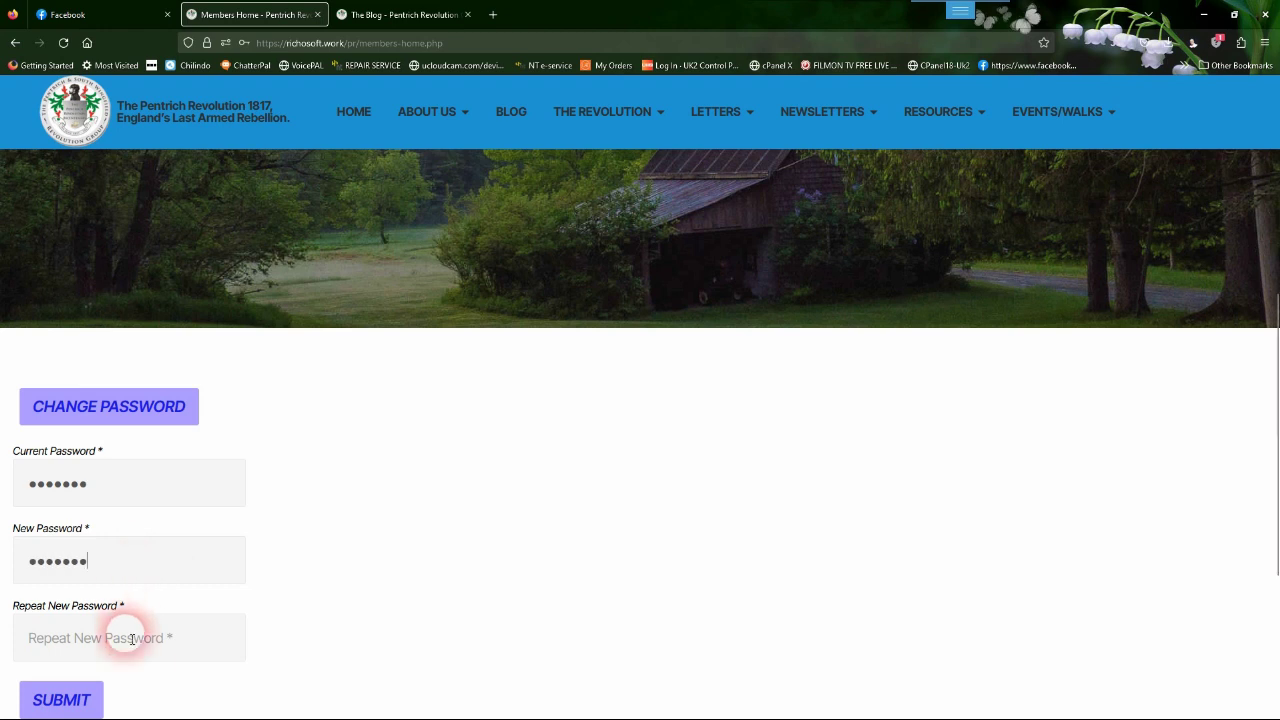
text(p)
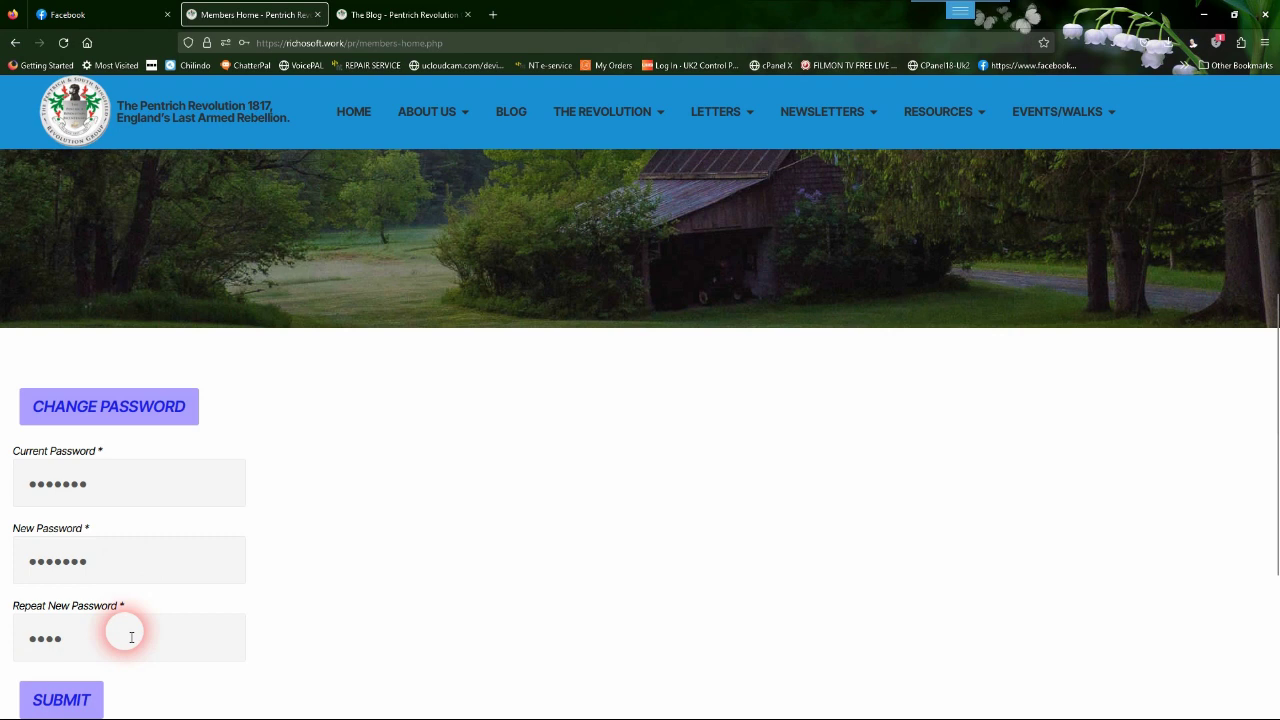
text(23)
scroll(132, 642, down, 2)
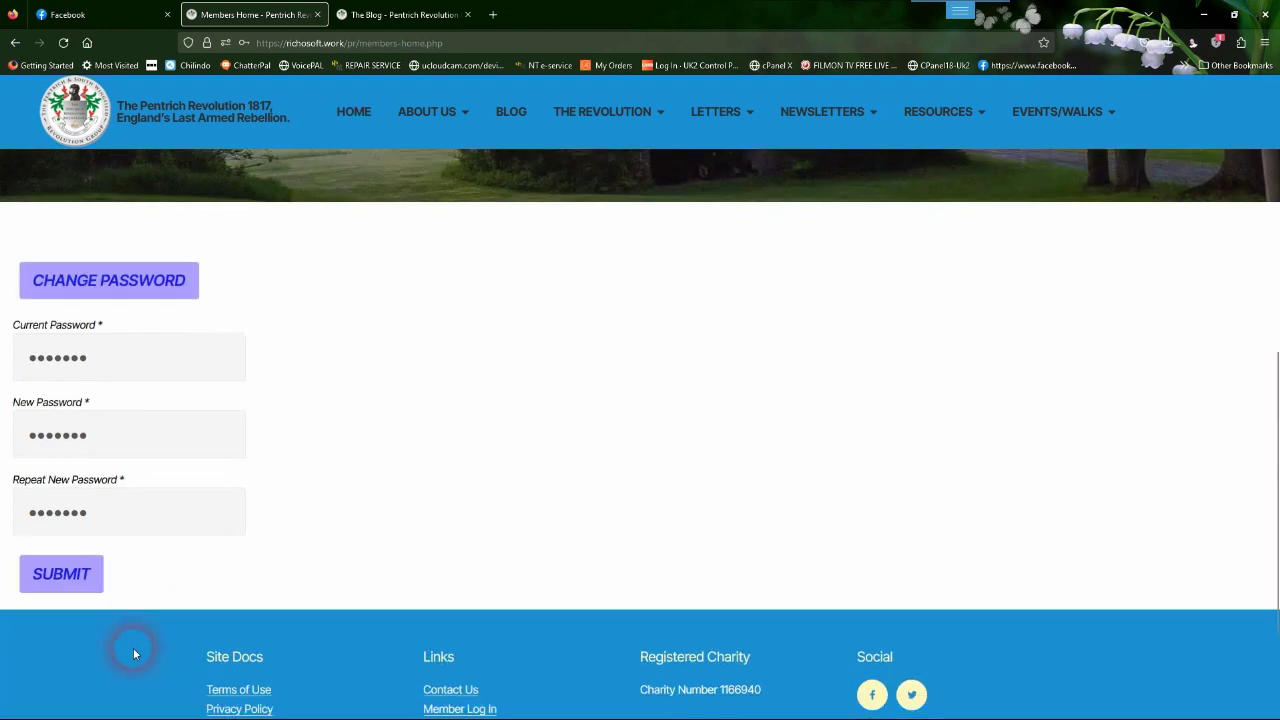
click(65, 566)
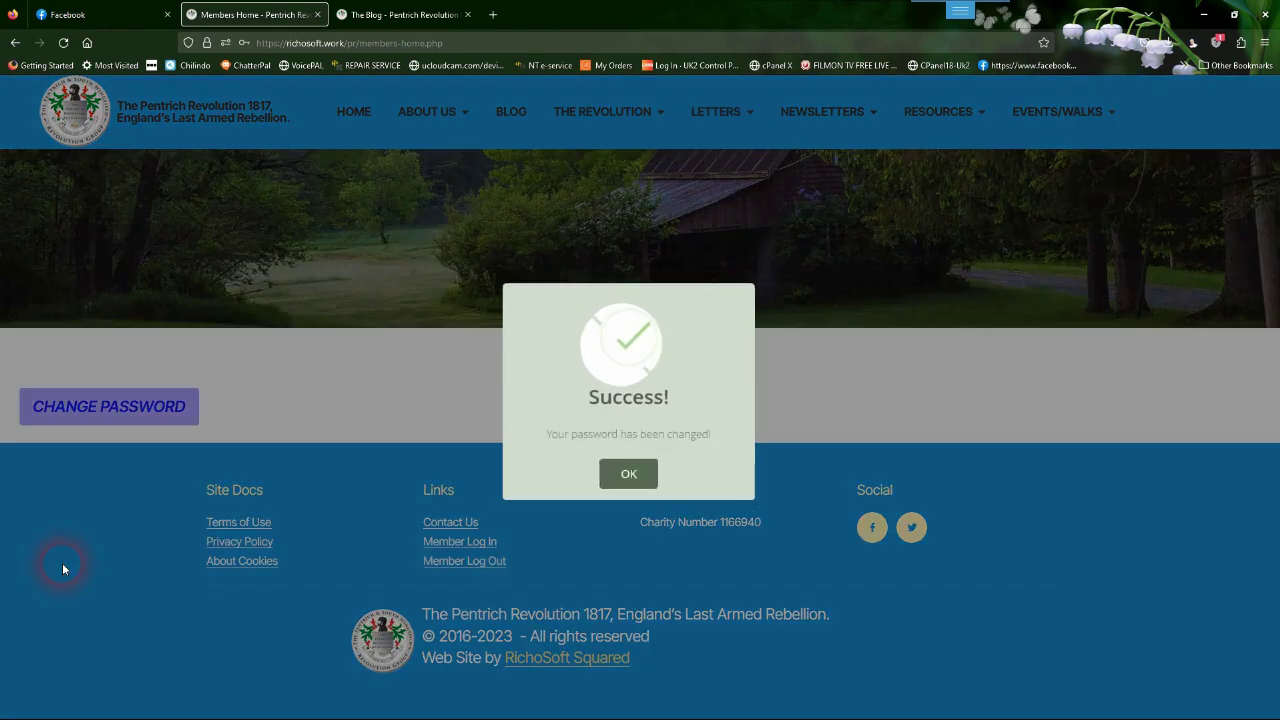
click(634, 477)
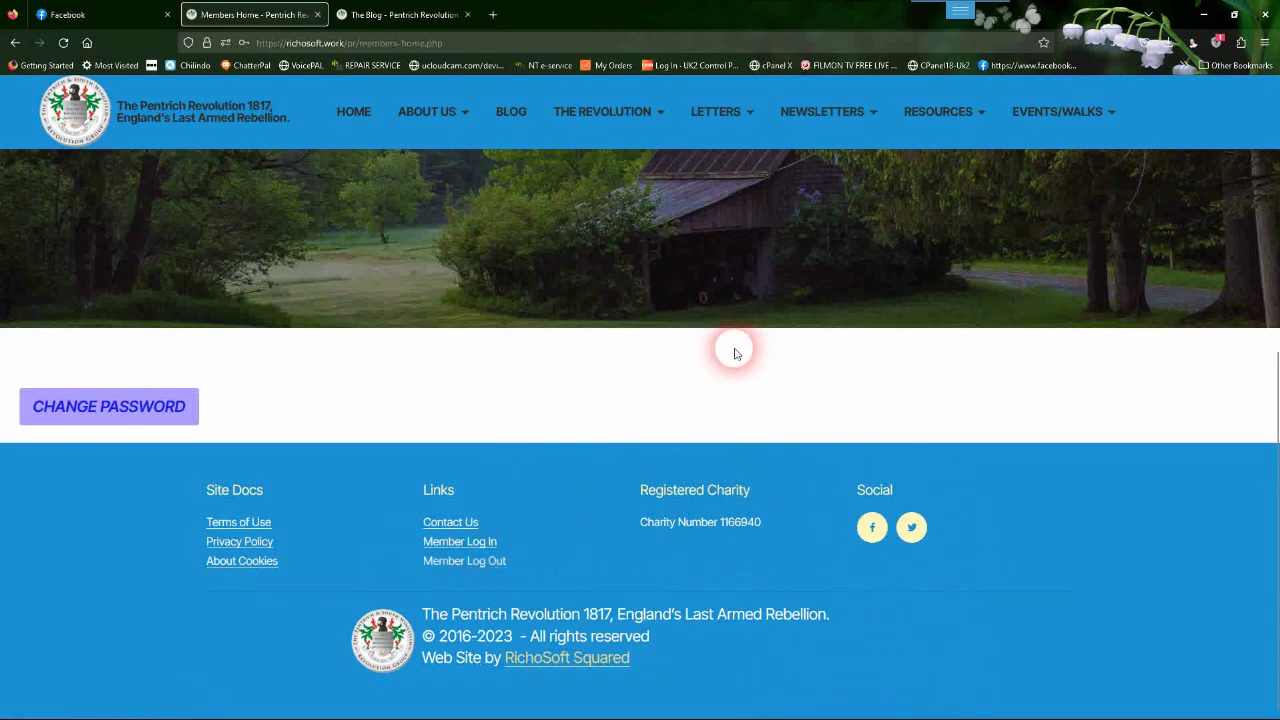
- Scroll Members Home up and down looking for the Member Log Out link
scroll(760, 350, up, 2)
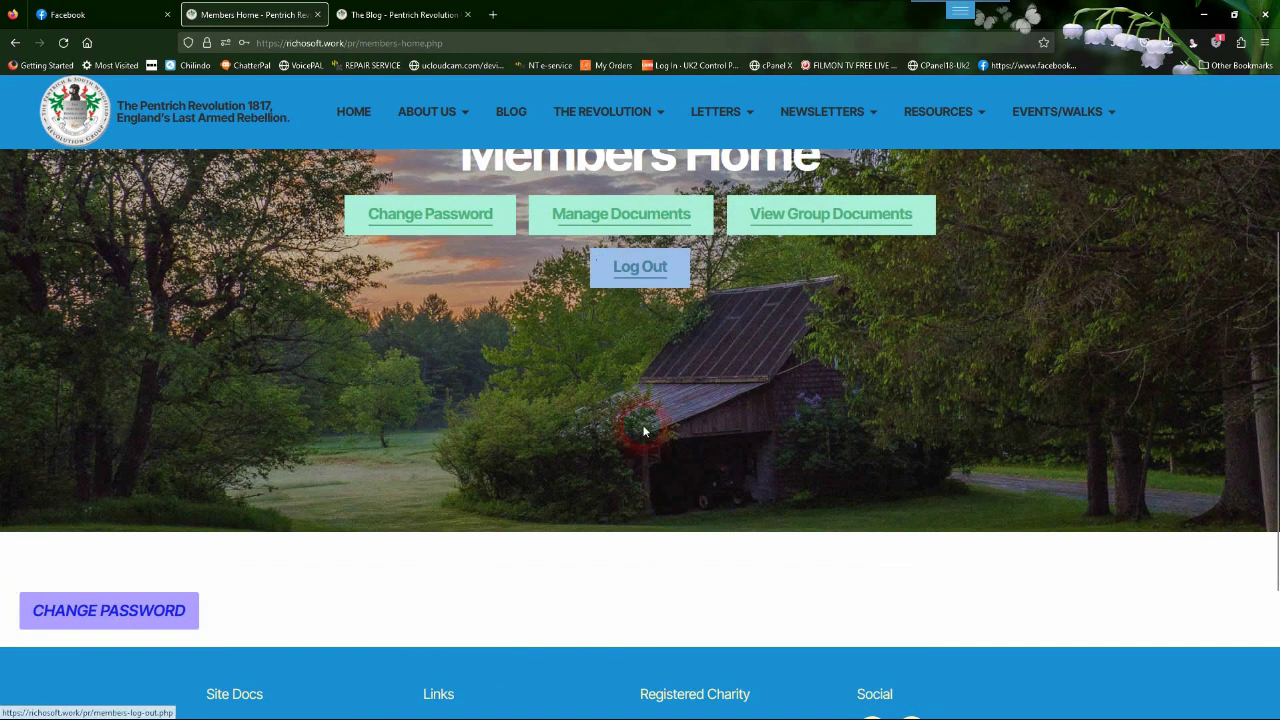
scroll(640, 425, down, 2)
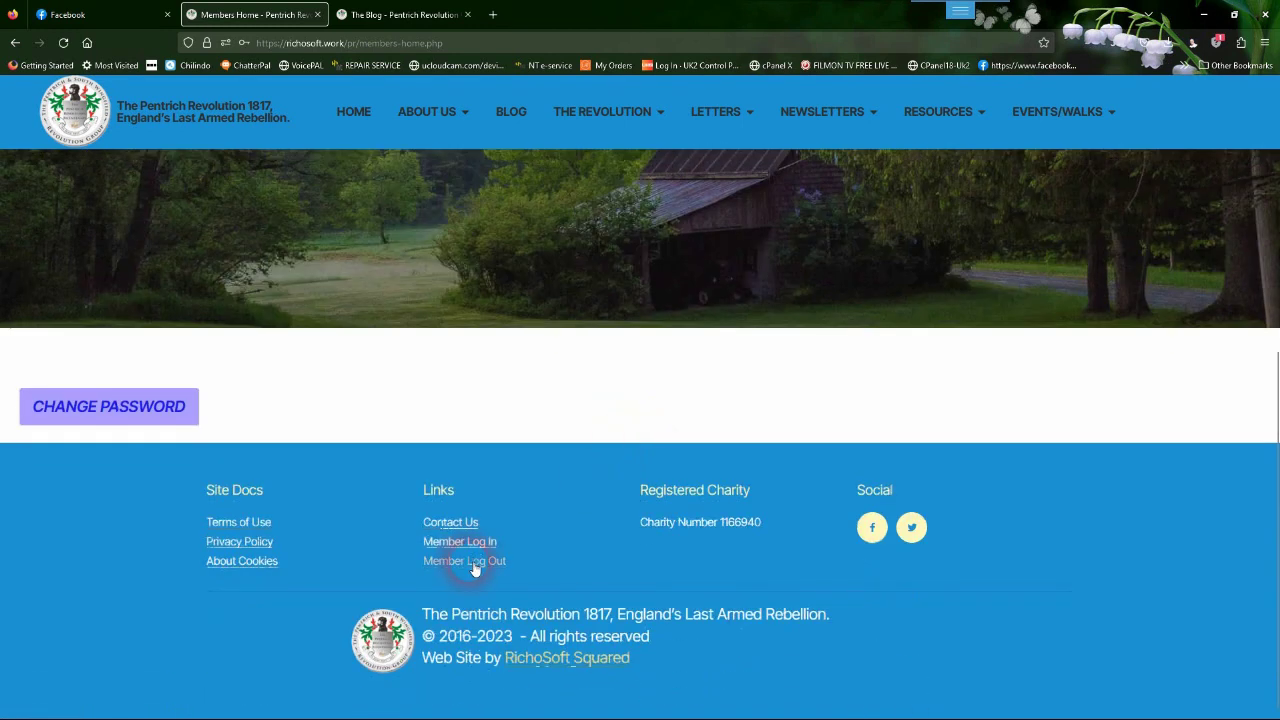